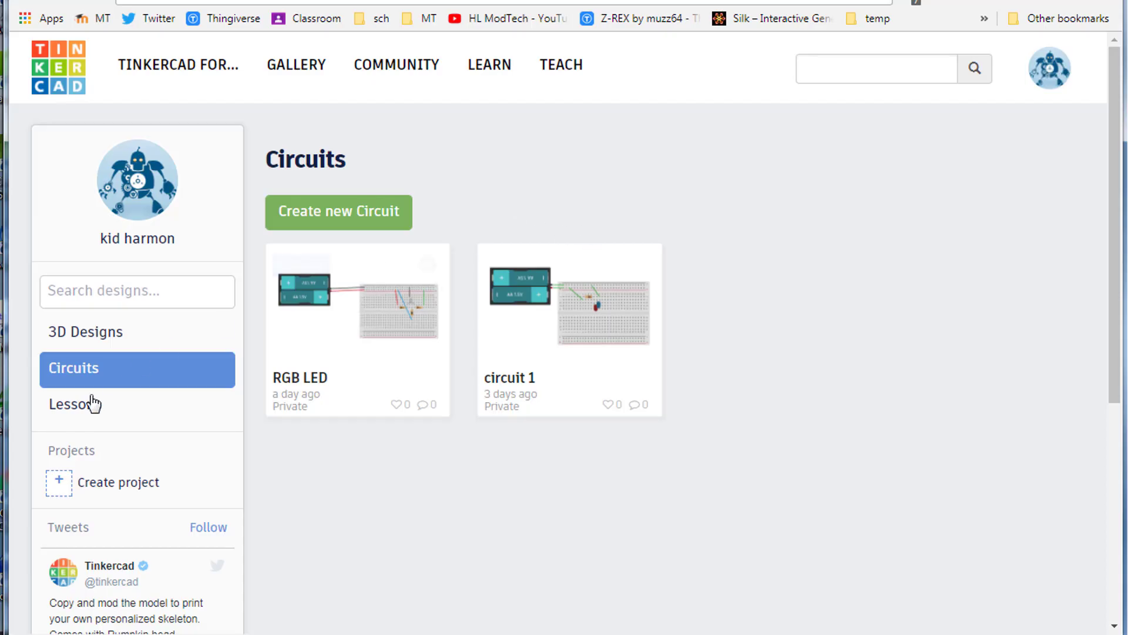
- Create a new blank circuit design from the Circuits dashboard
{"action": "left_click", "coordinate": [343, 217]}
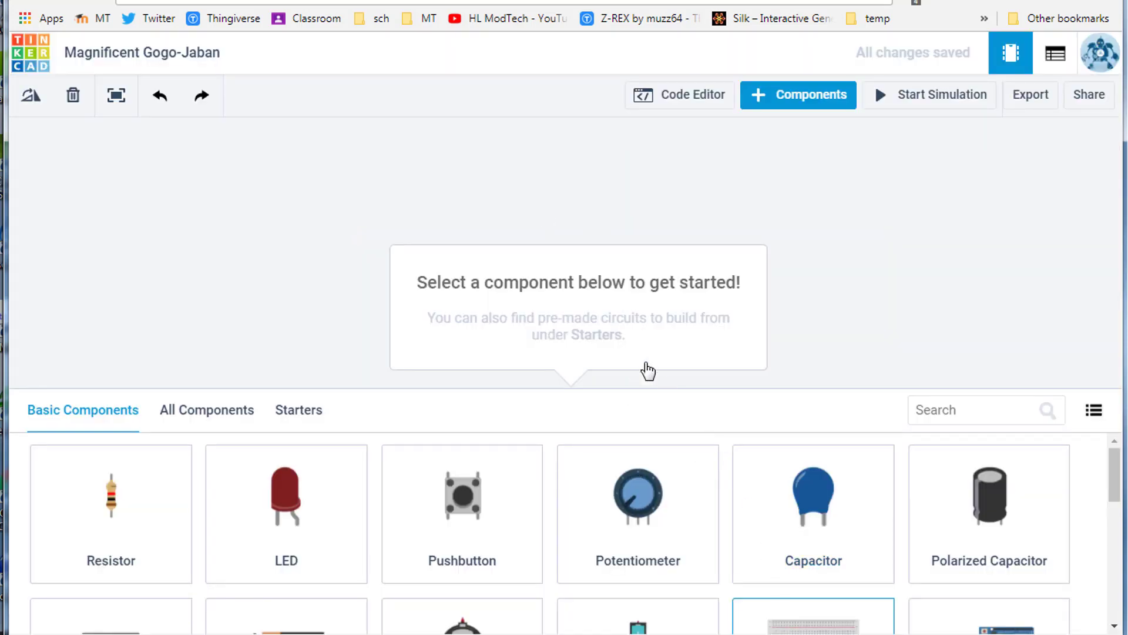
- Place a small breadboard on the canvas and plug an RGB LED into its upper half
{"action": "left_click_drag", "start_coordinate": [791, 626], "coordinate": [582, 264]}
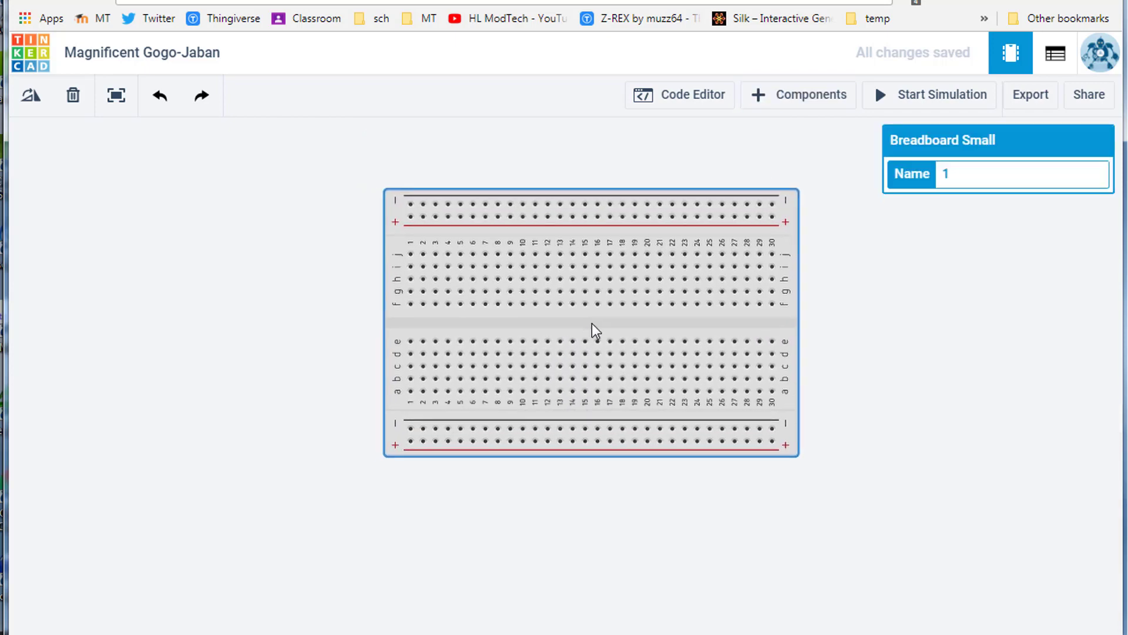
{"action": "scroll", "coordinate": [474, 495], "scroll_direction": "down", "scroll_amount": 1}
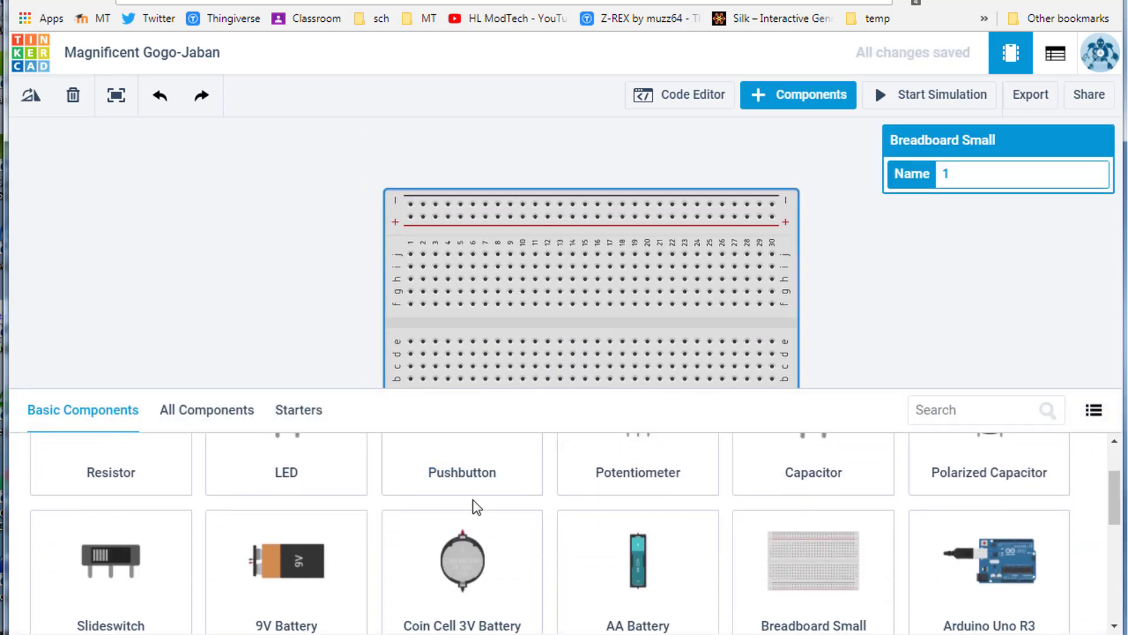
{"action": "scroll", "coordinate": [474, 515], "scroll_direction": "down", "scroll_amount": 1}
{"action": "scroll", "coordinate": [474, 515], "scroll_direction": "down", "scroll_amount": 1}
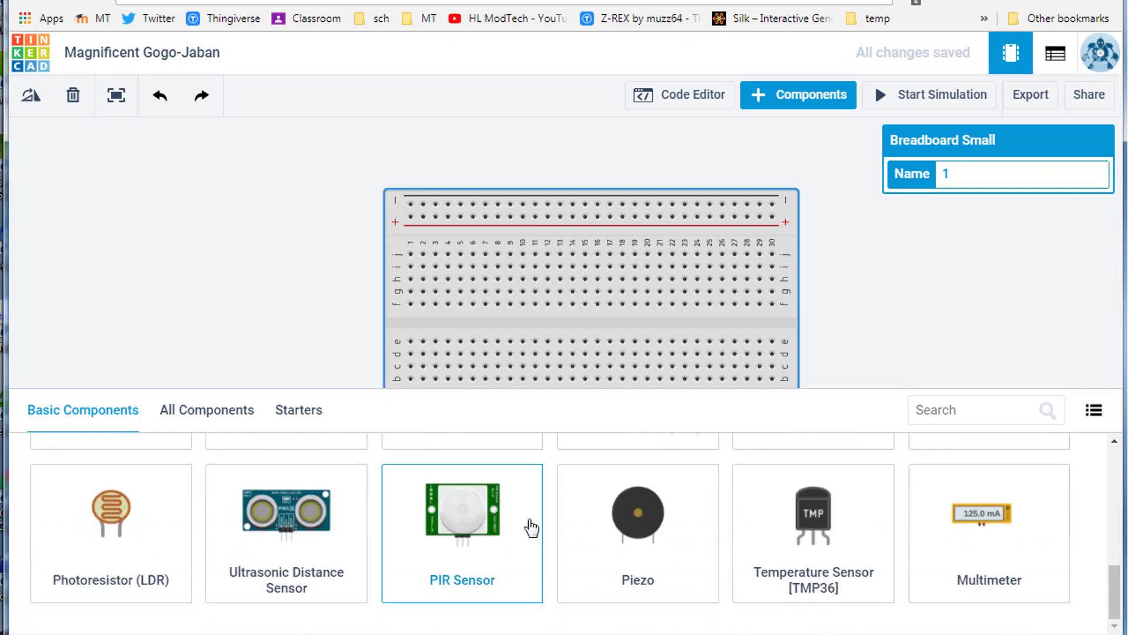
{"action": "scroll", "coordinate": [648, 516], "scroll_direction": "up", "scroll_amount": 1}
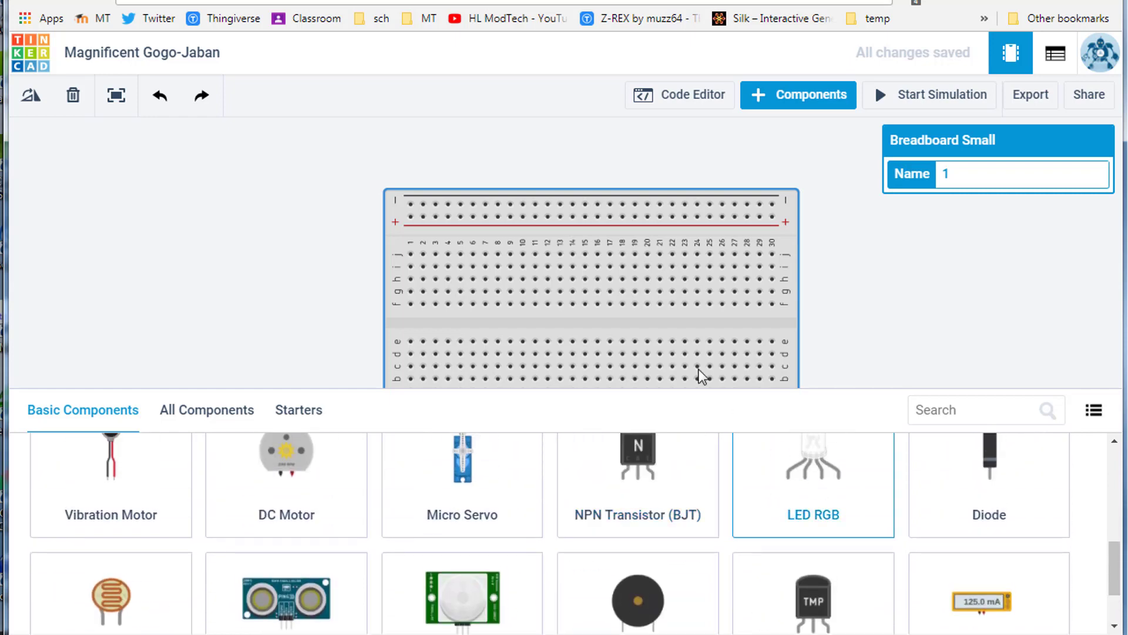
{"action": "left_click", "coordinate": [814, 483]}
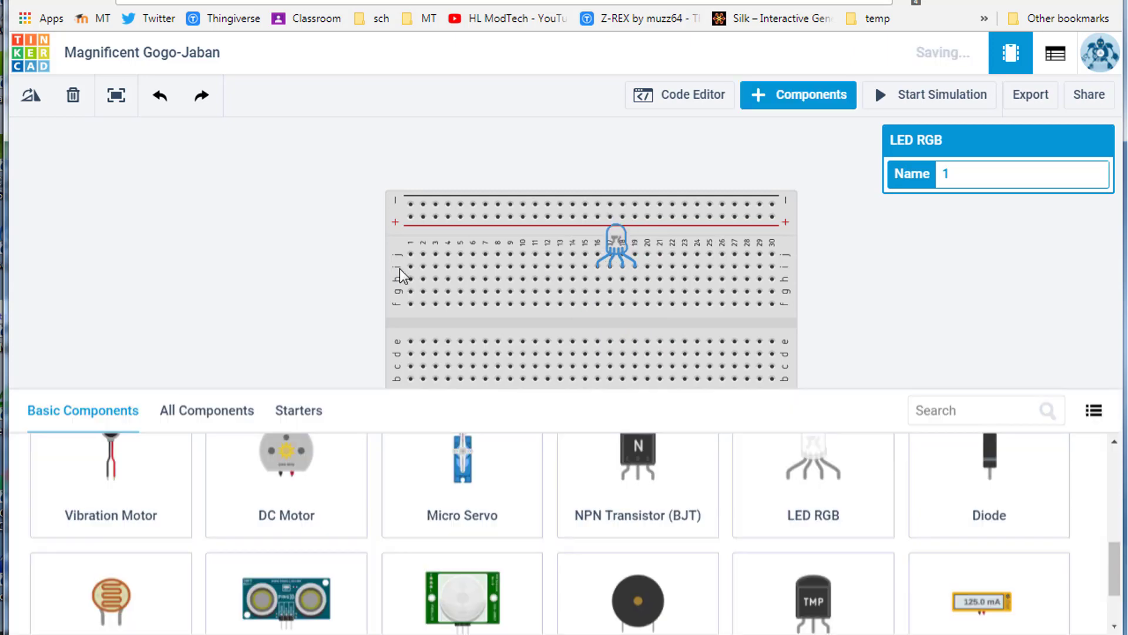
{"action": "key", "text": "Escape"}
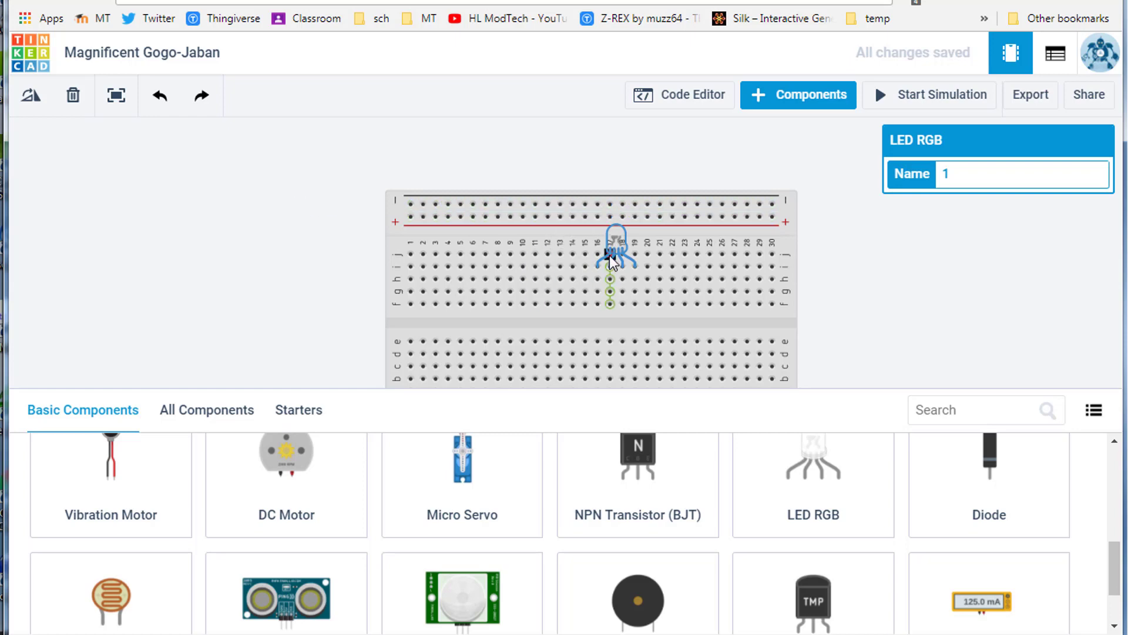
- Wire the LED's cathode leg to the top negative rail with a black wire
{"action": "left_click", "coordinate": [610, 256]}
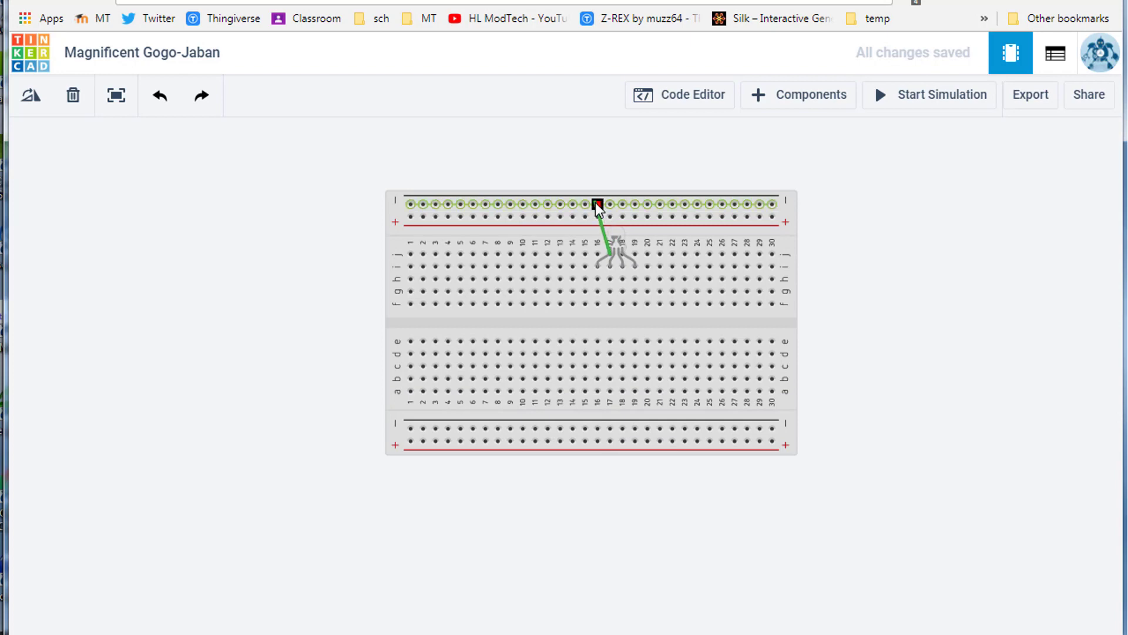
{"action": "left_click", "coordinate": [603, 210]}
{"action": "left_click", "coordinate": [1014, 174]}
{"action": "left_click", "coordinate": [967, 201]}
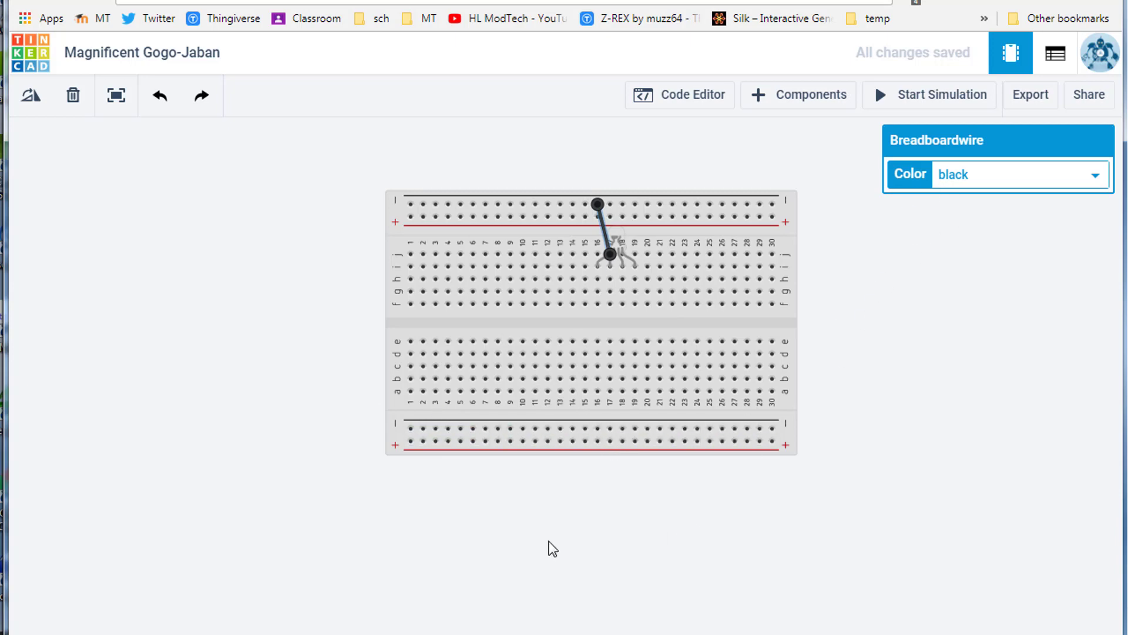
{"action": "left_click", "coordinate": [825, 97]}
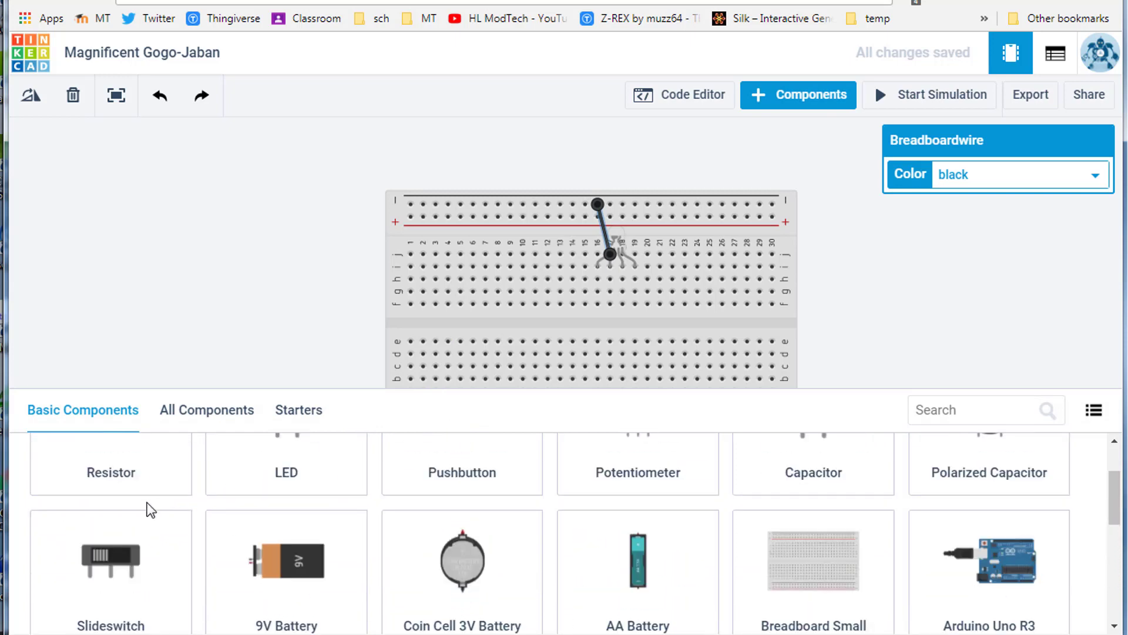
{"action": "scroll", "coordinate": [141, 502], "scroll_direction": "up", "scroll_amount": 3}
- Plug a 1 kΩ resistor into the breadboard's lower half reaching the bottom rail
{"action": "left_click", "coordinate": [113, 520]}
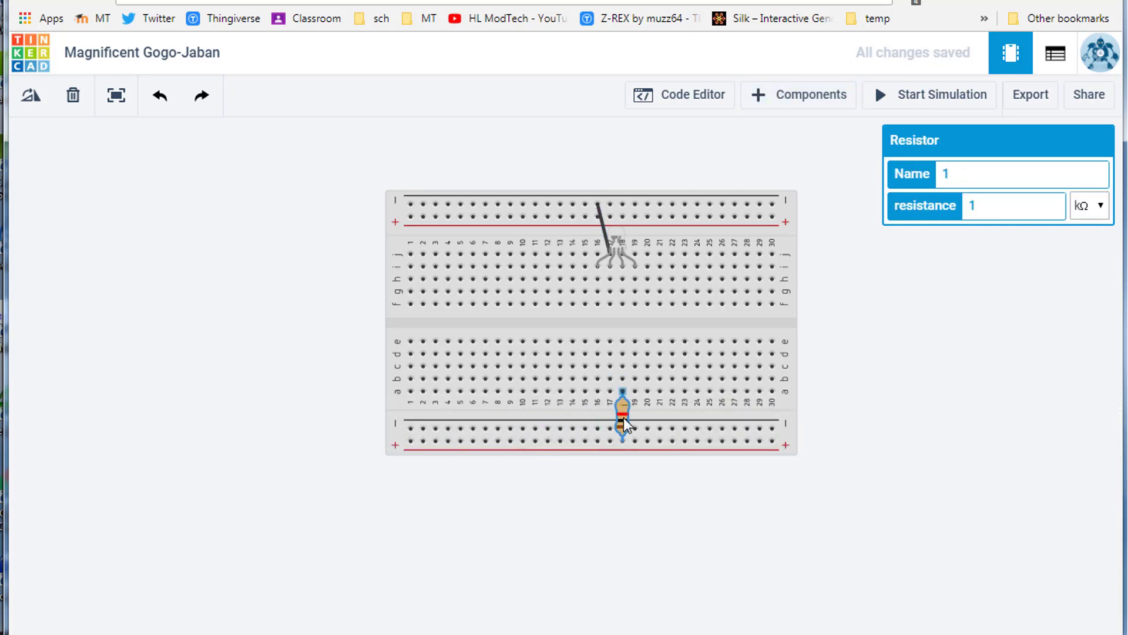
{"action": "left_click", "coordinate": [624, 426]}
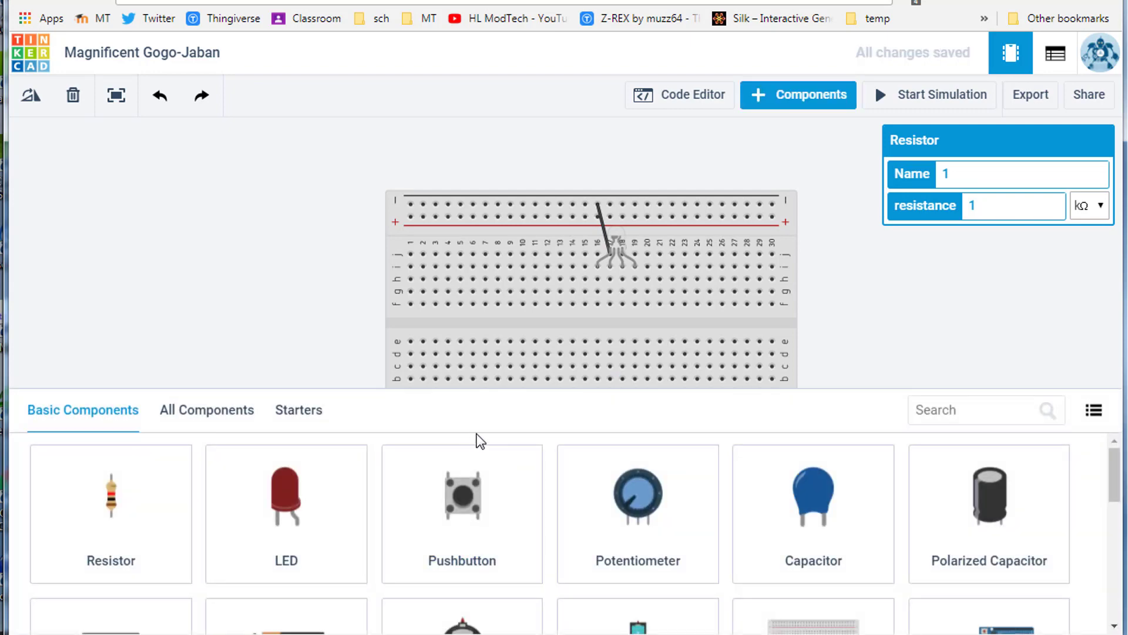
{"action": "left_click", "coordinate": [328, 338]}
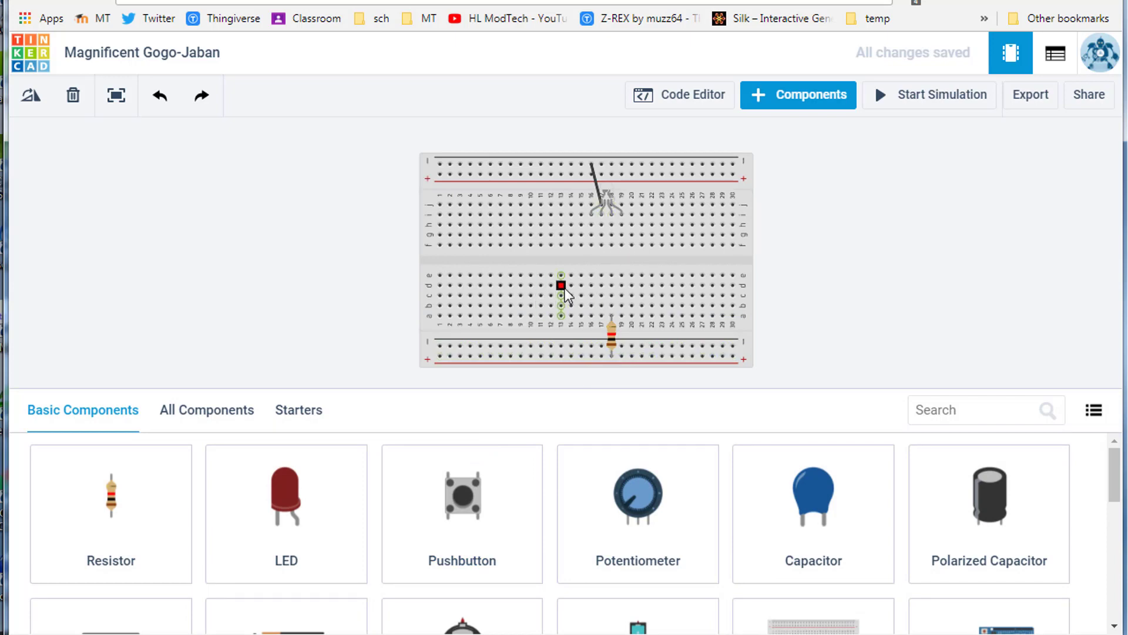
{"action": "scroll", "coordinate": [587, 503], "scroll_direction": "down", "scroll_amount": 2}
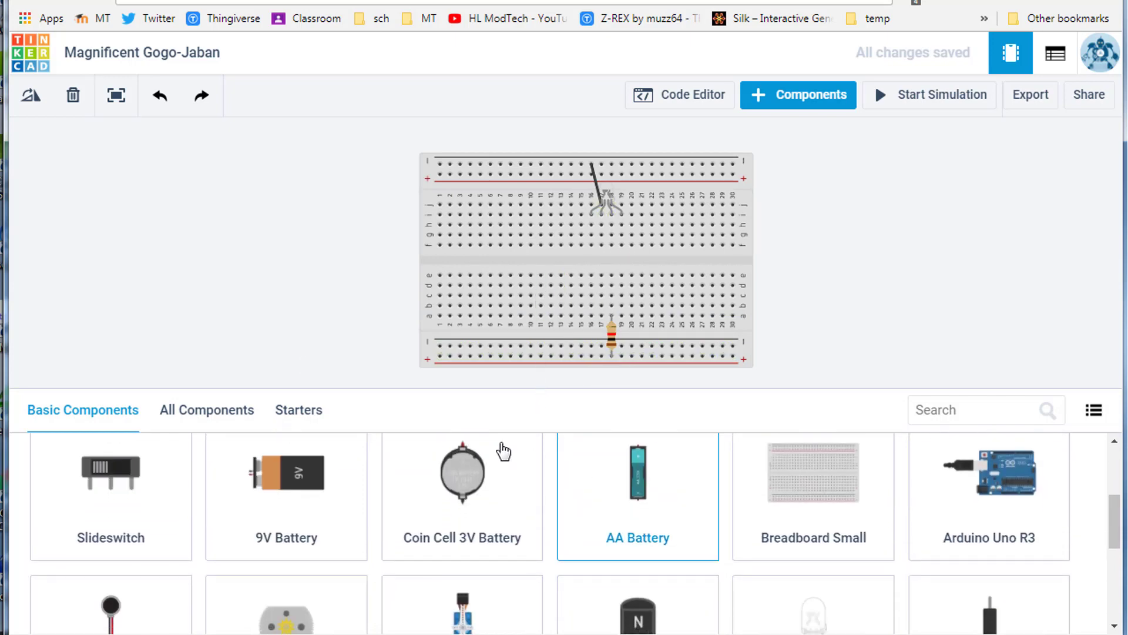
- Add a horizontal AA battery holder set to 4 batteries beside the breadboard's left edge
{"action": "left_click_drag", "start_coordinate": [587, 502], "coordinate": [228, 295]}
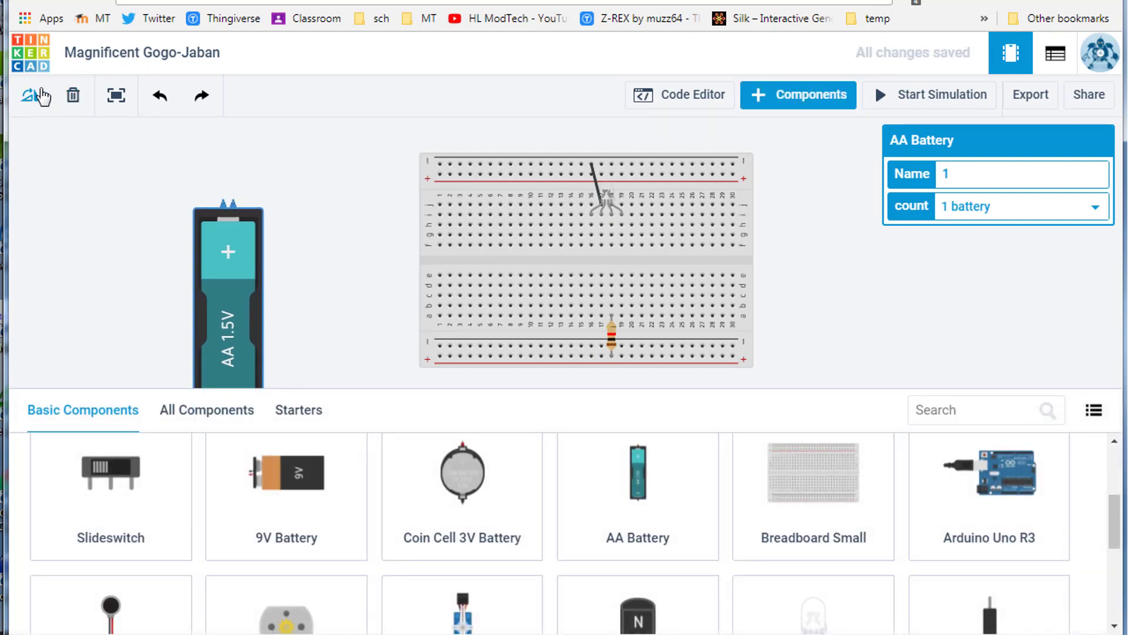
{"action": "left_click", "coordinate": [32, 95]}
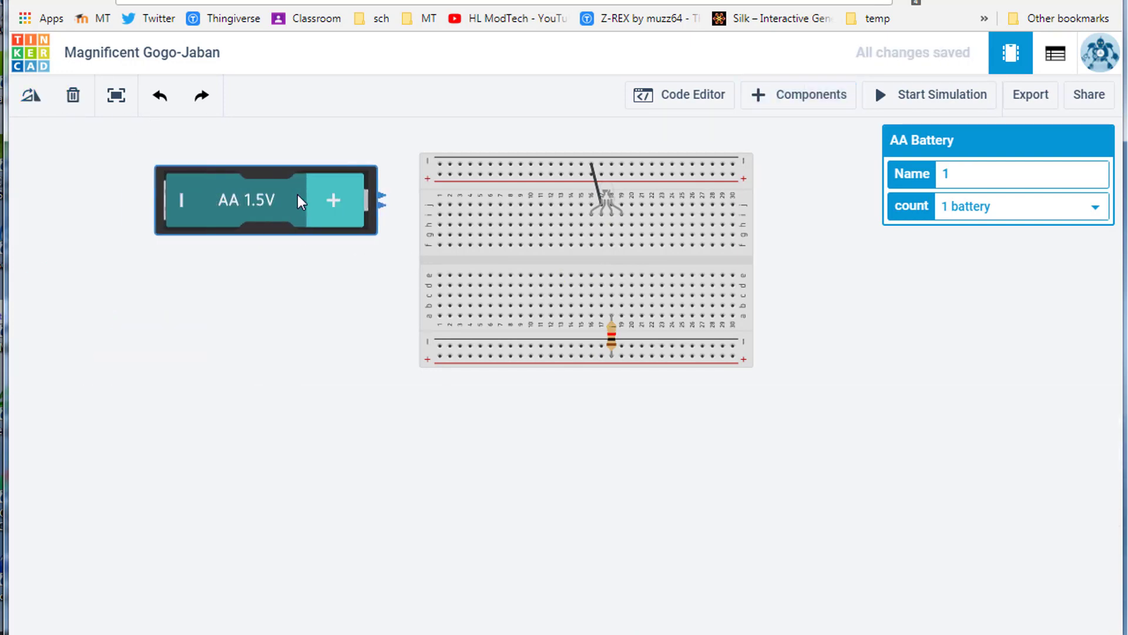
{"action": "left_click_drag", "start_coordinate": [128, 203], "coordinate": [284, 185]}
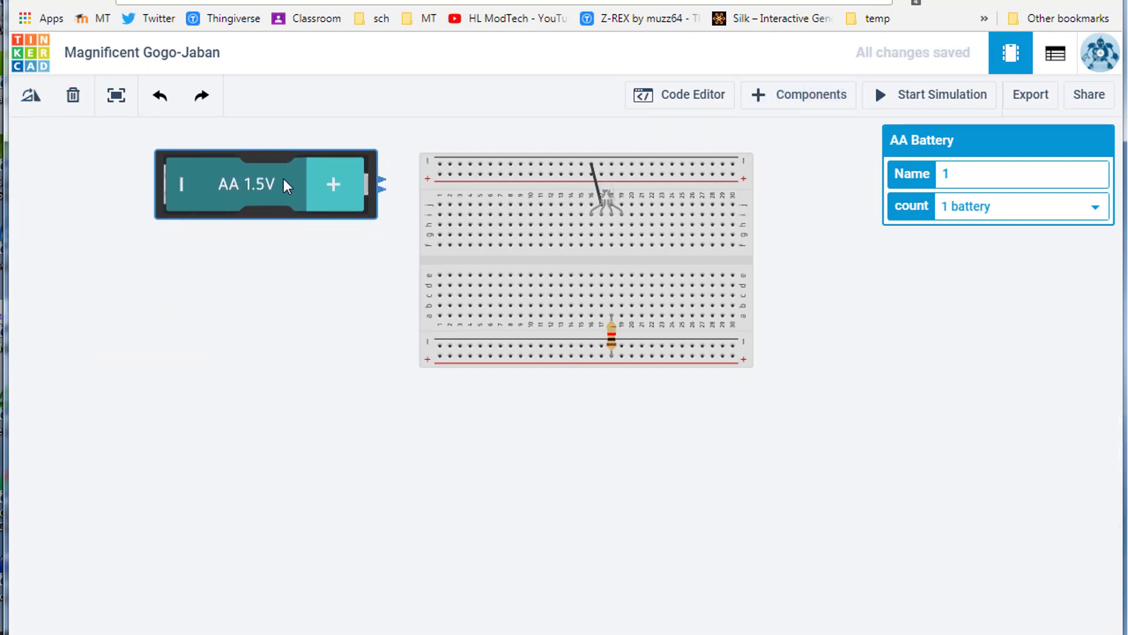
{"action": "left_click", "coordinate": [961, 207]}
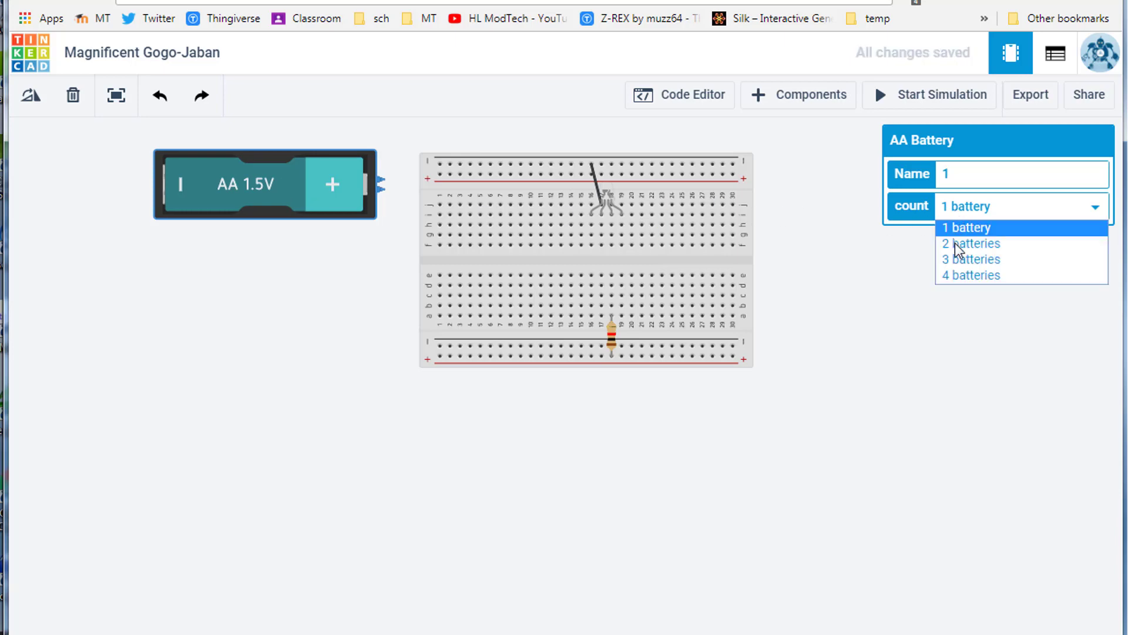
{"action": "left_click", "coordinate": [960, 276]}
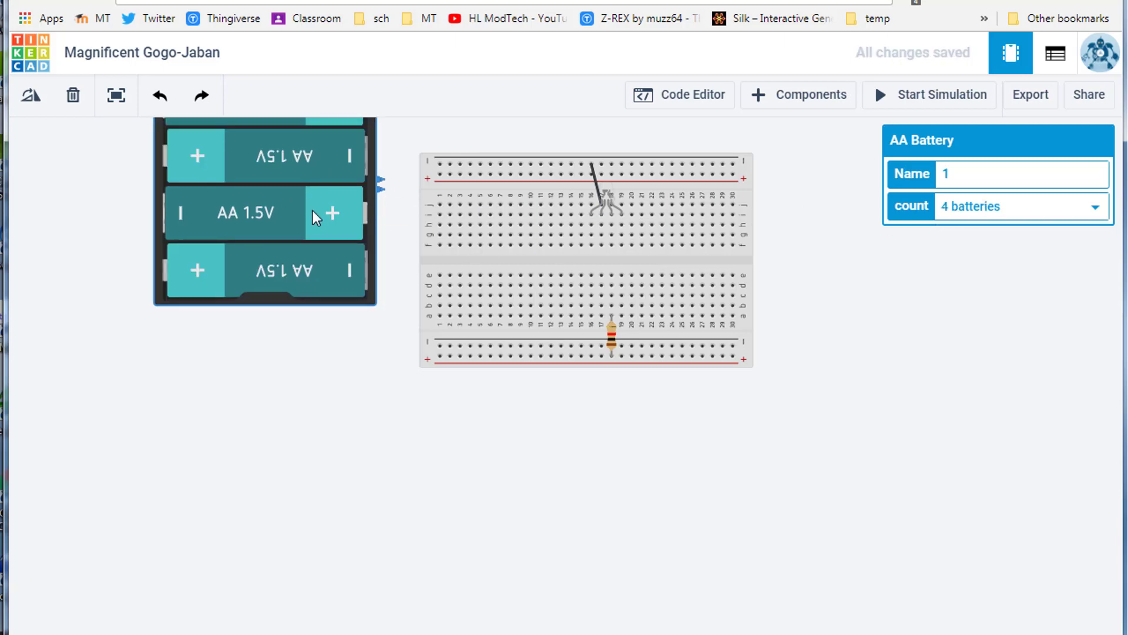
{"action": "left_click_drag", "start_coordinate": [316, 223], "coordinate": [335, 281]}
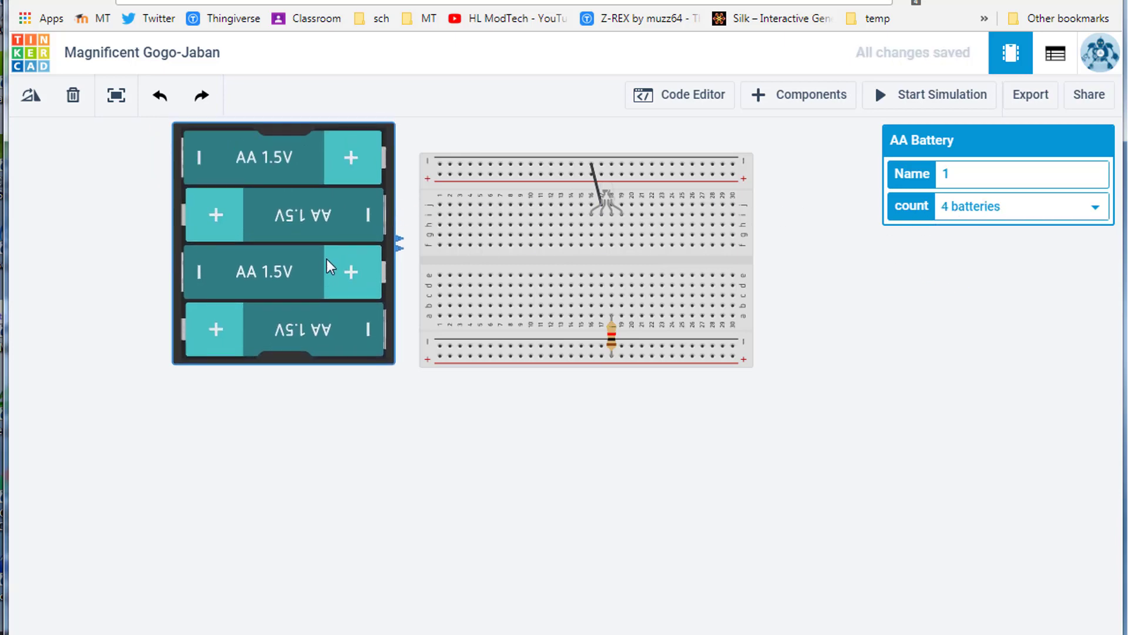
- Connect the battery's negative terminal to the top rail with a black wire
{"action": "left_click", "coordinate": [400, 249]}
{"action": "left_click", "coordinate": [439, 164]}
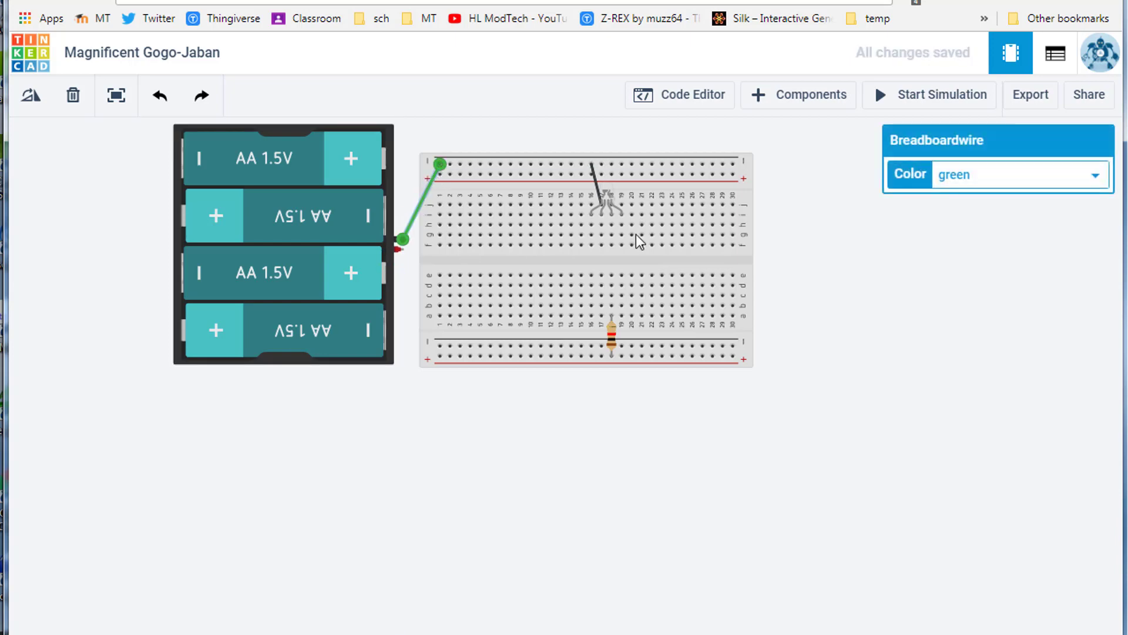
{"action": "left_click", "coordinate": [1019, 174]}
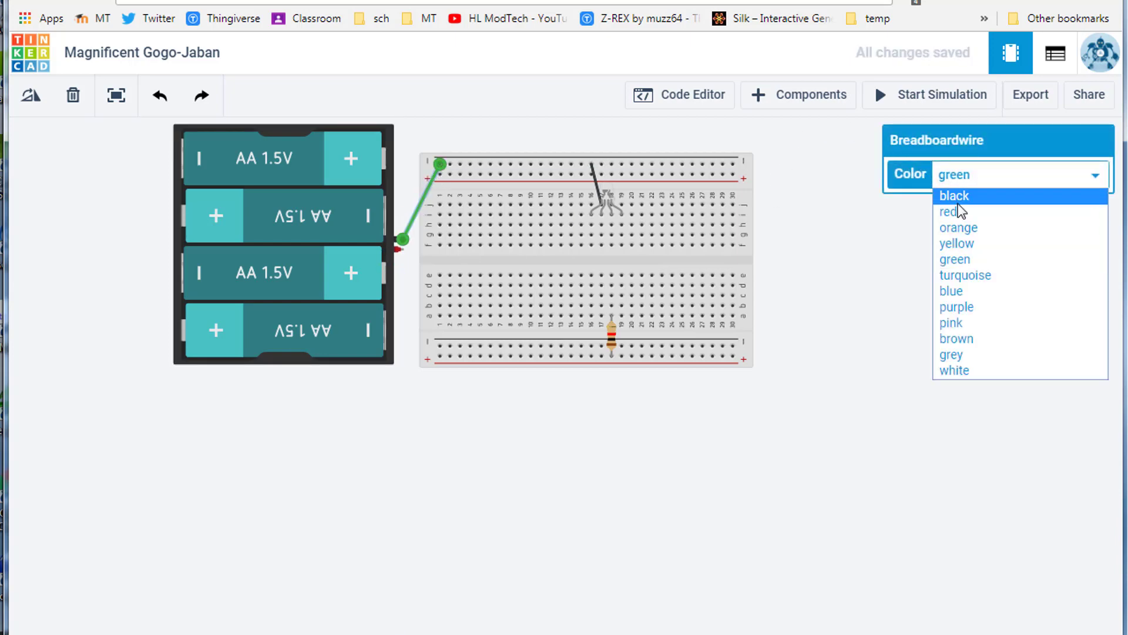
{"action": "left_click", "coordinate": [955, 195]}
- Connect the battery's positive terminal to the bottom rail with a red wire
{"action": "left_click", "coordinate": [398, 250]}
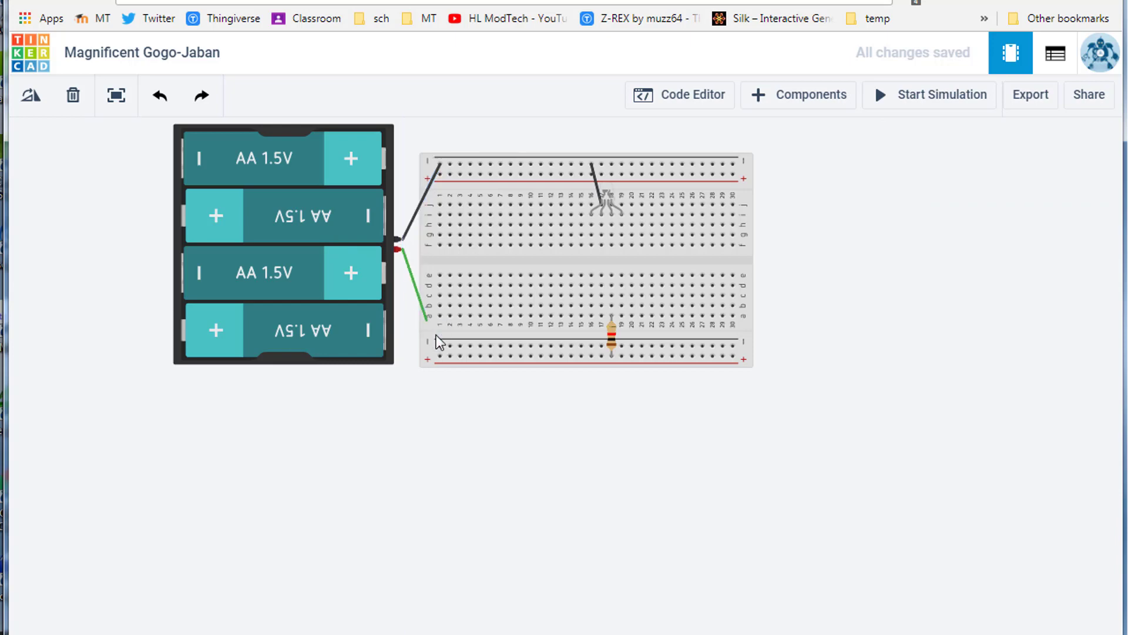
{"action": "left_click", "coordinate": [440, 358]}
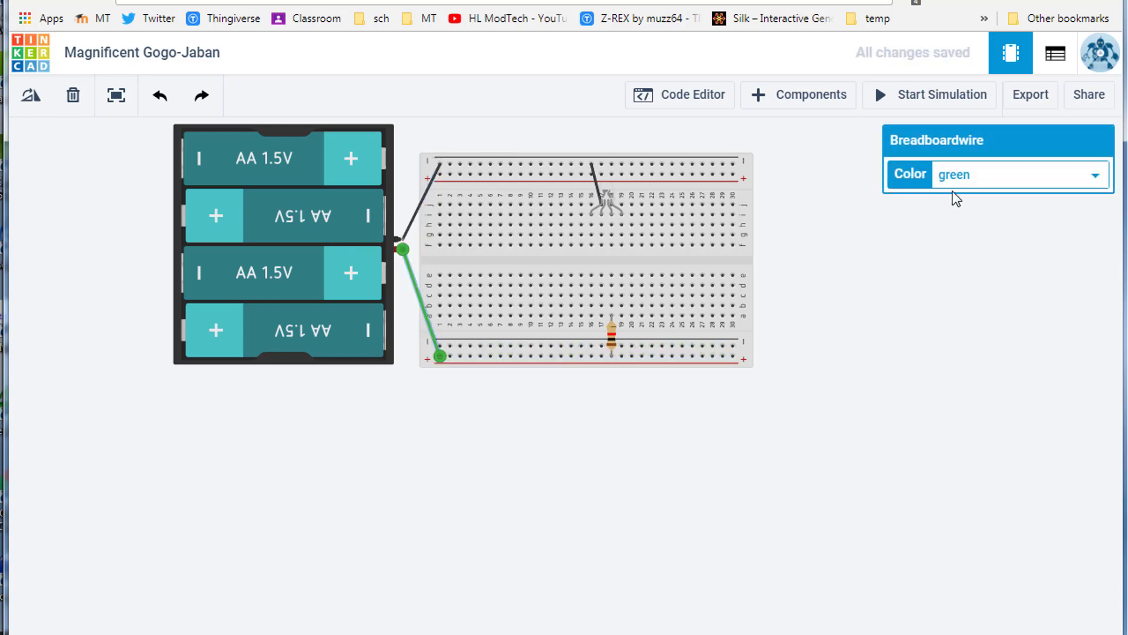
{"action": "left_click", "coordinate": [1018, 174]}
{"action": "left_click", "coordinate": [958, 213]}
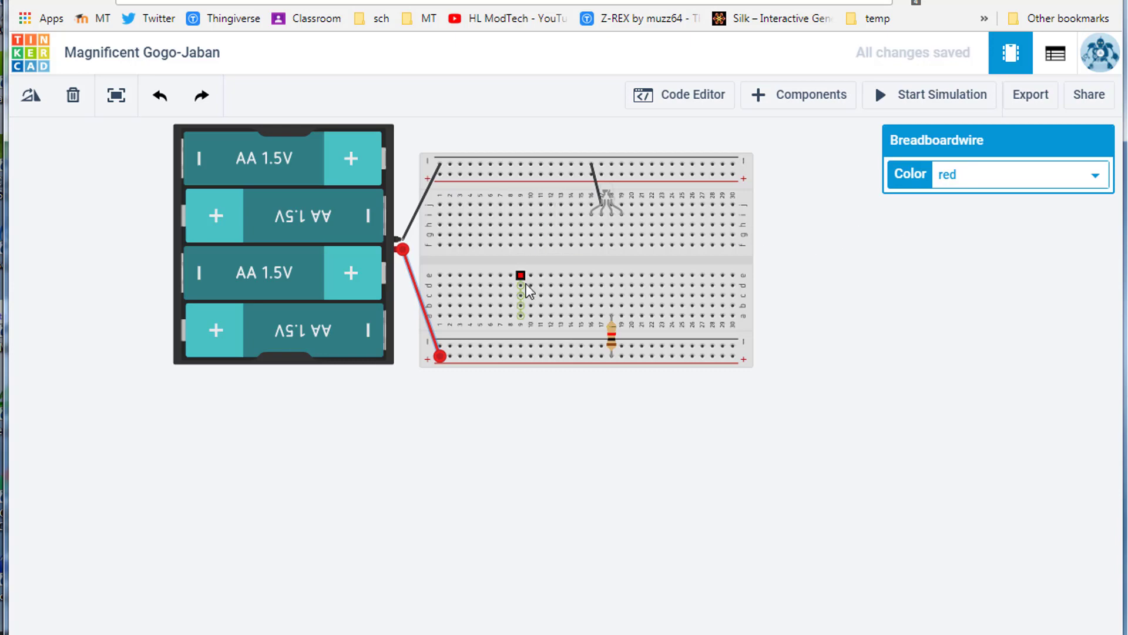
{"action": "scroll", "coordinate": [528, 283], "scroll_direction": "down", "scroll_amount": 2}
{"action": "scroll", "coordinate": [528, 283], "scroll_direction": "up", "scroll_amount": 1}
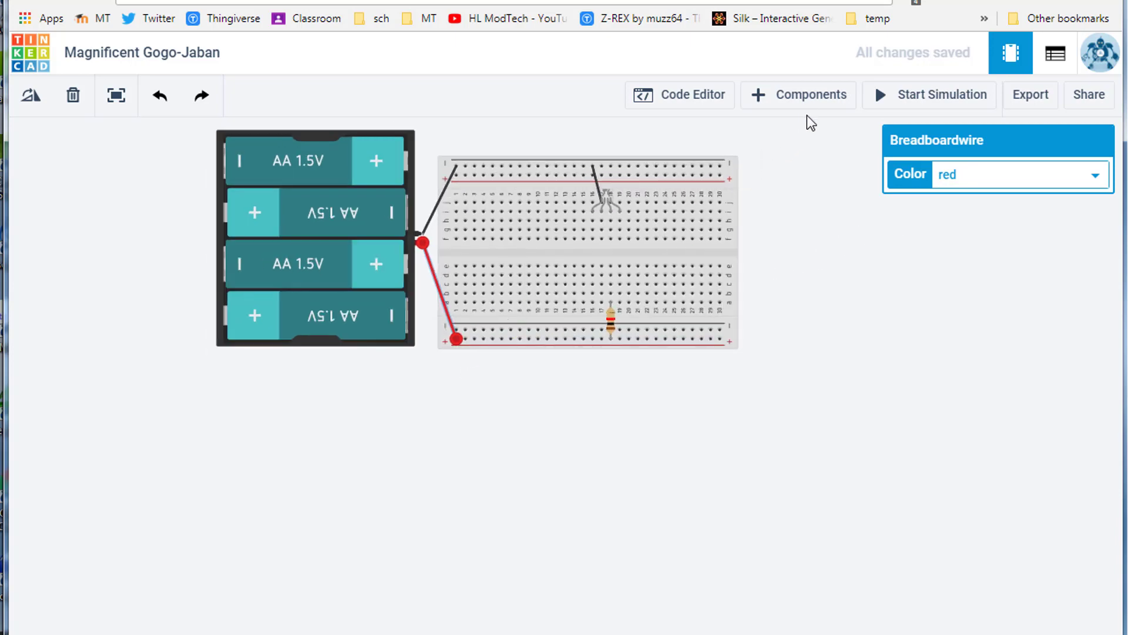
- Place a potentiometer on the breadboard and set its resistance to 500 Ohm
{"action": "left_click", "coordinate": [802, 94]}
{"action": "scroll", "coordinate": [544, 494], "scroll_direction": "down", "scroll_amount": 1}
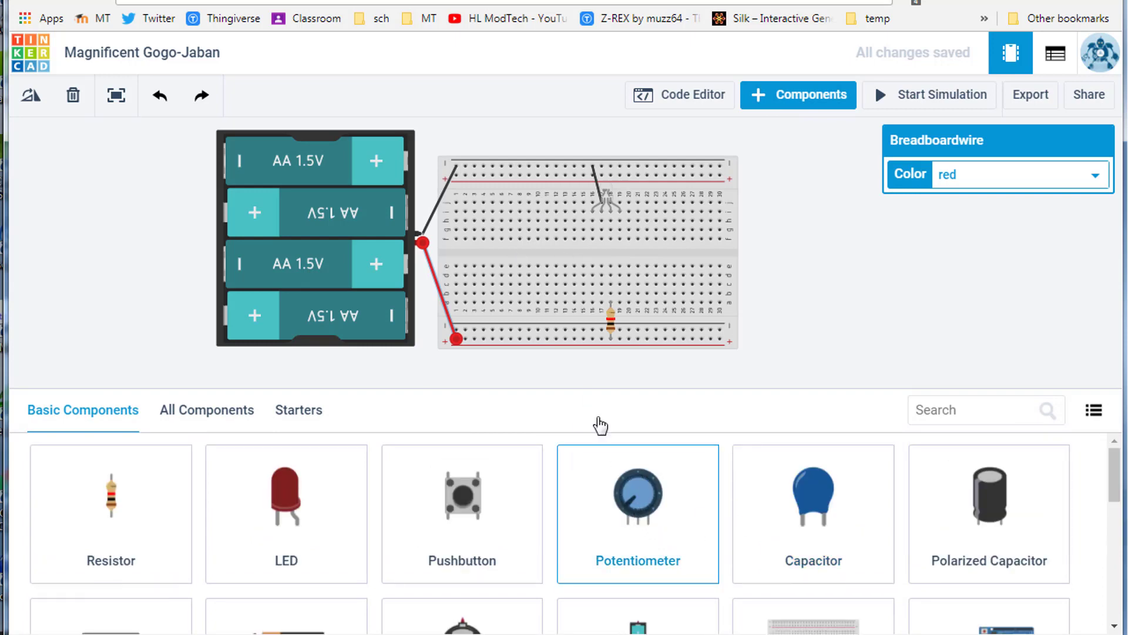
{"action": "left_click_drag", "start_coordinate": [637, 494], "coordinate": [467, 269]}
{"action": "left_click", "coordinate": [472, 284]}
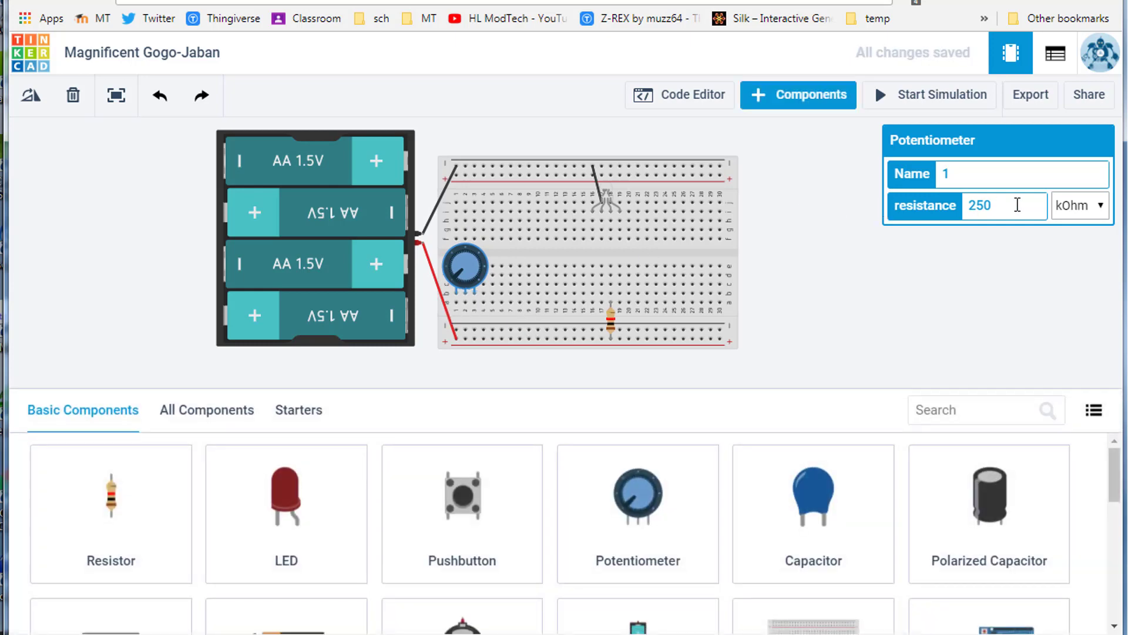
{"action": "double_click", "coordinate": [984, 205]}
{"action": "left_click_drag", "start_coordinate": [981, 204], "coordinate": [875, 205]}
{"action": "type", "text": "50"}
{"action": "left_click", "coordinate": [1081, 205]}
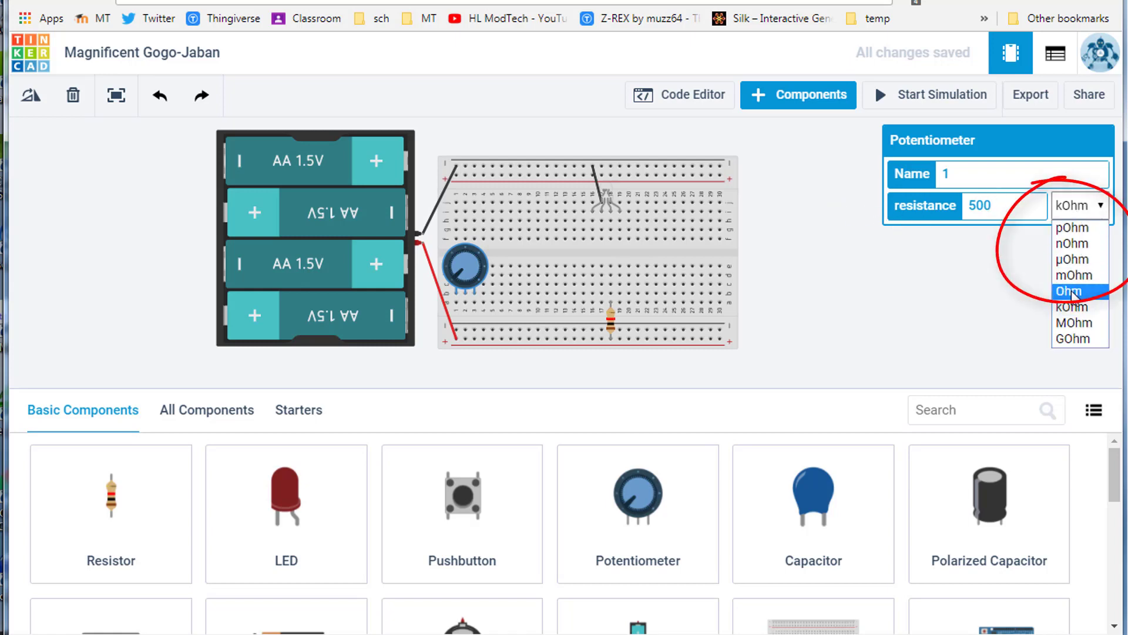
{"action": "left_click", "coordinate": [1073, 291]}
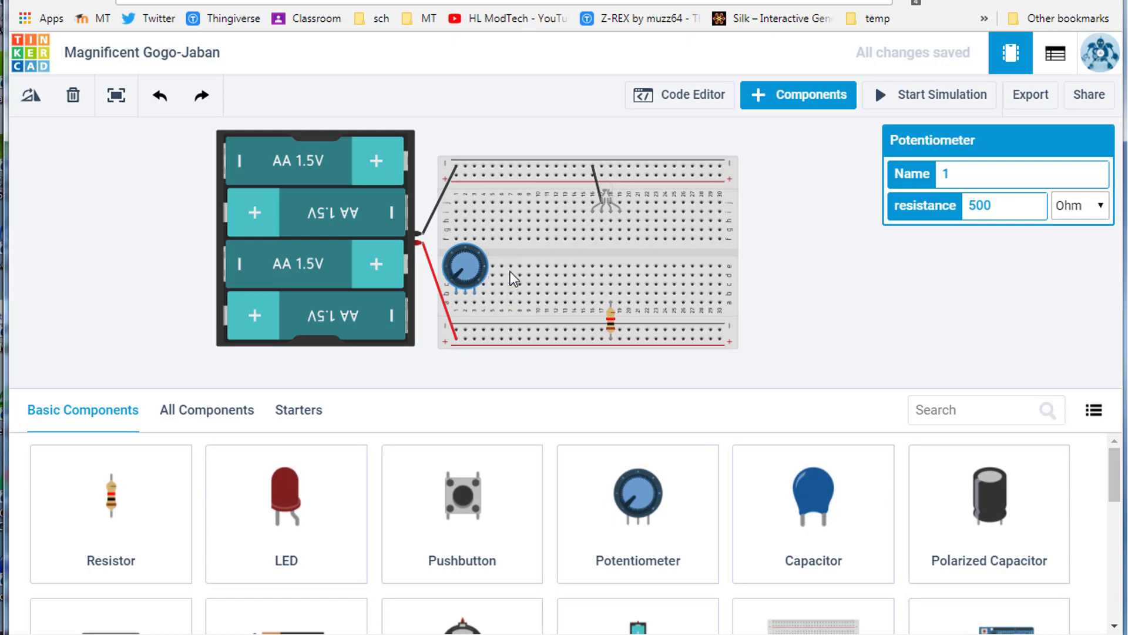
- Duplicate the 500 Ohm potentiometer twice and line all three up along the breadboard
{"action": "key", "text": "ctrl+v"}
{"action": "left_click_drag", "start_coordinate": [511, 266], "coordinate": [514, 292]}
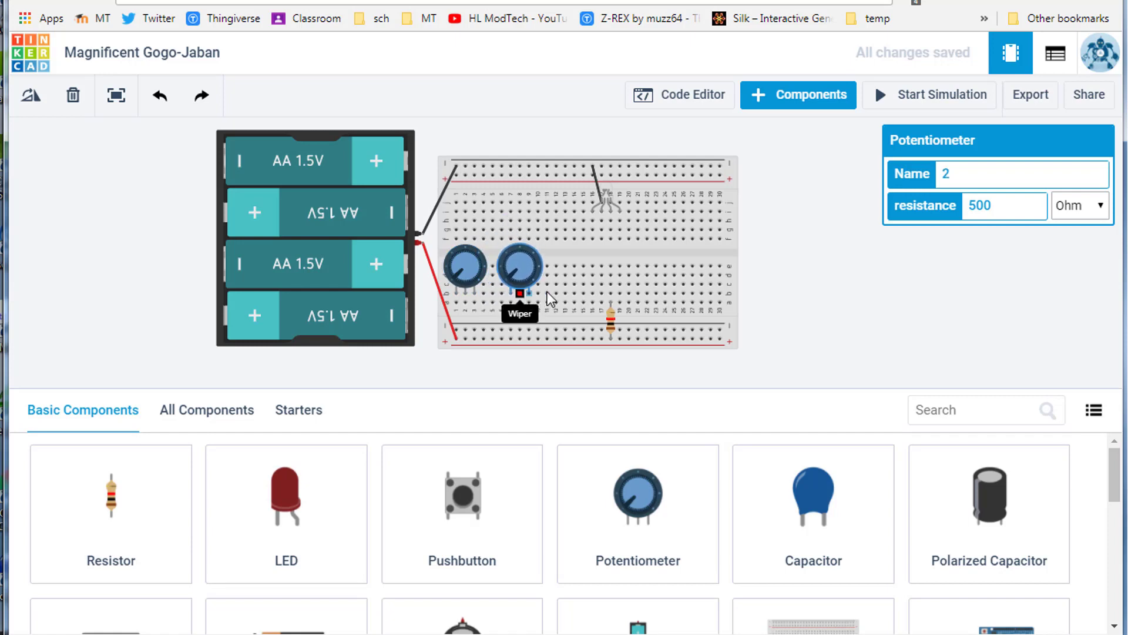
{"action": "key", "text": "ctrl+v"}
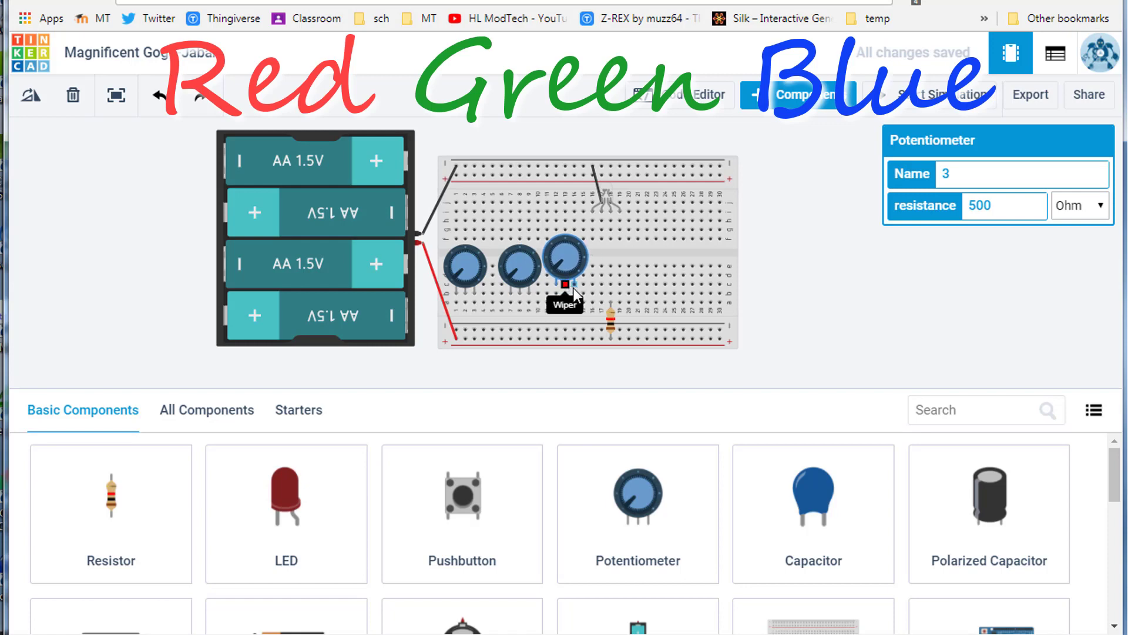
{"action": "left_click_drag", "start_coordinate": [574, 289], "coordinate": [577, 298]}
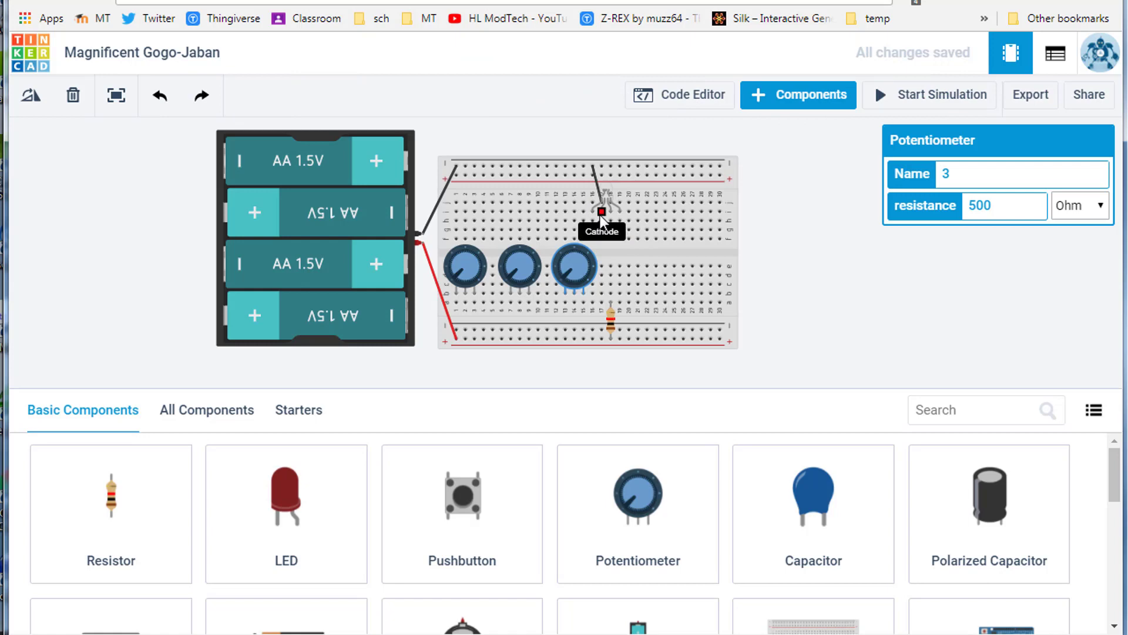
{"action": "mouse_move", "coordinate": [470, 263]}
{"action": "left_mouse_down"}
{"action": "mouse_move", "coordinate": [470, 236]}
{"action": "mouse_move", "coordinate": [474, 286]}
{"action": "left_mouse_up"}
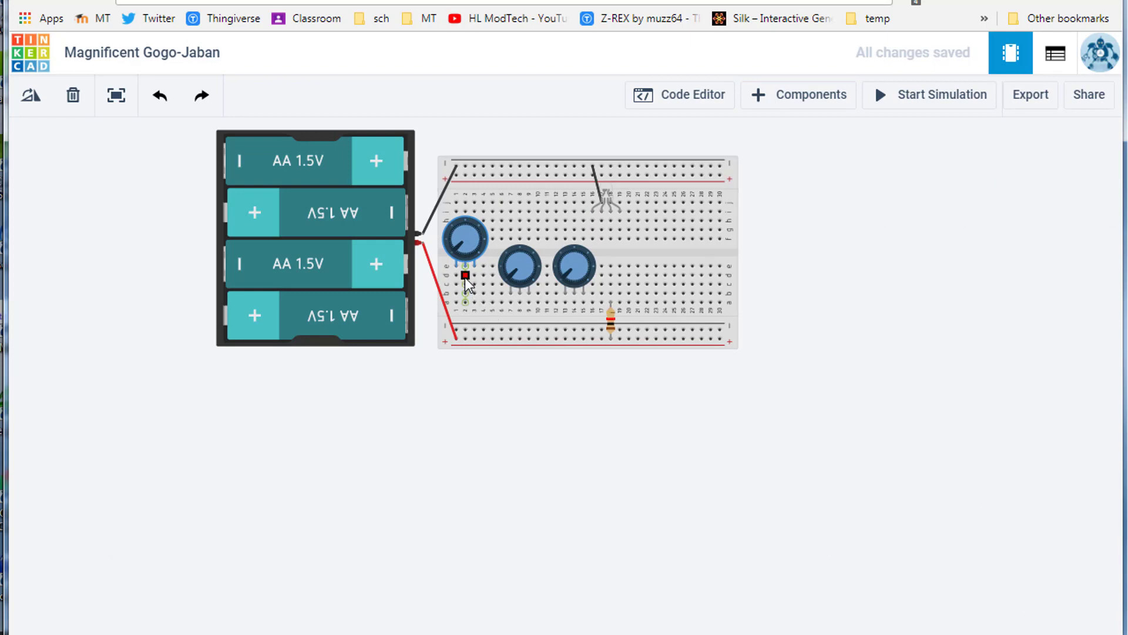
- Wire the first potentiometer to the LED's Red lead with a red wire
{"action": "left_click", "coordinate": [465, 277]}
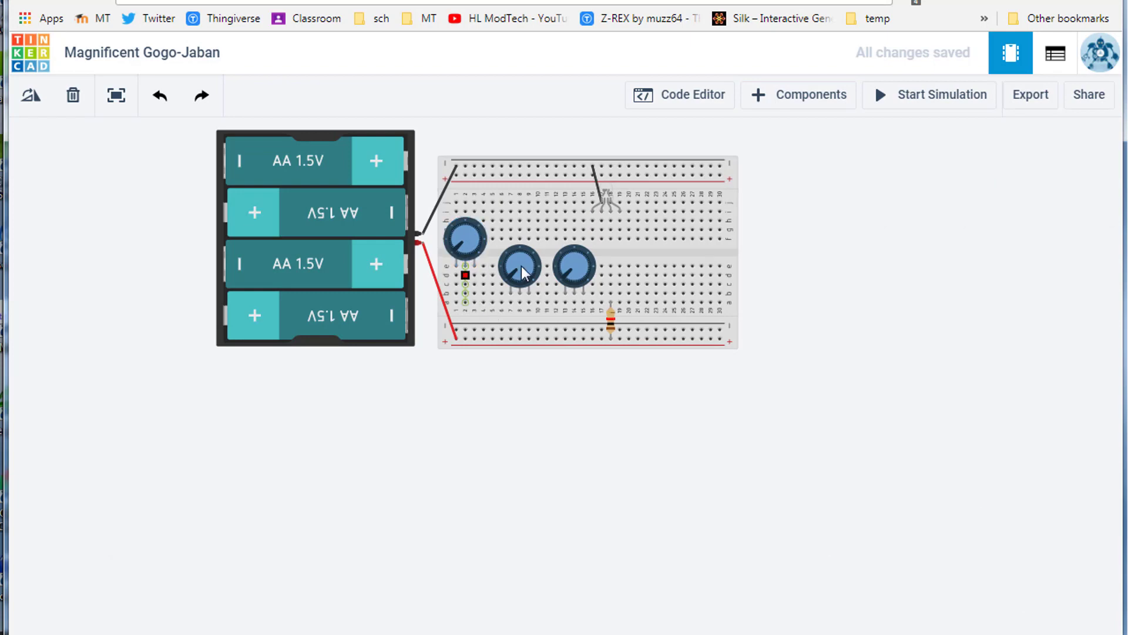
{"action": "left_click", "coordinate": [594, 214]}
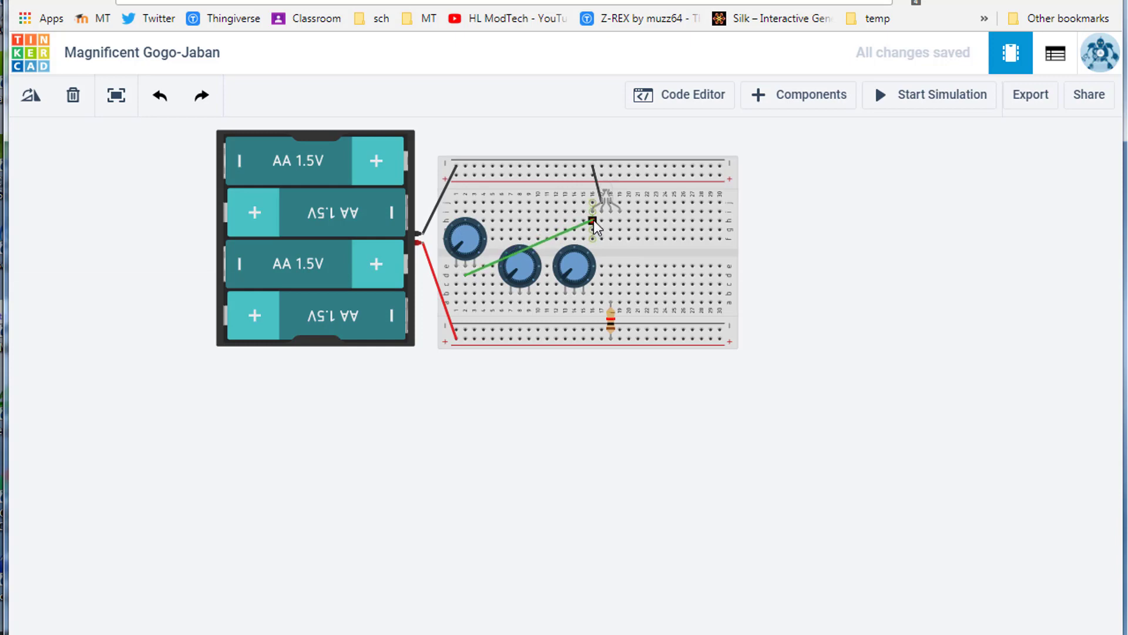
{"action": "left_click", "coordinate": [593, 221]}
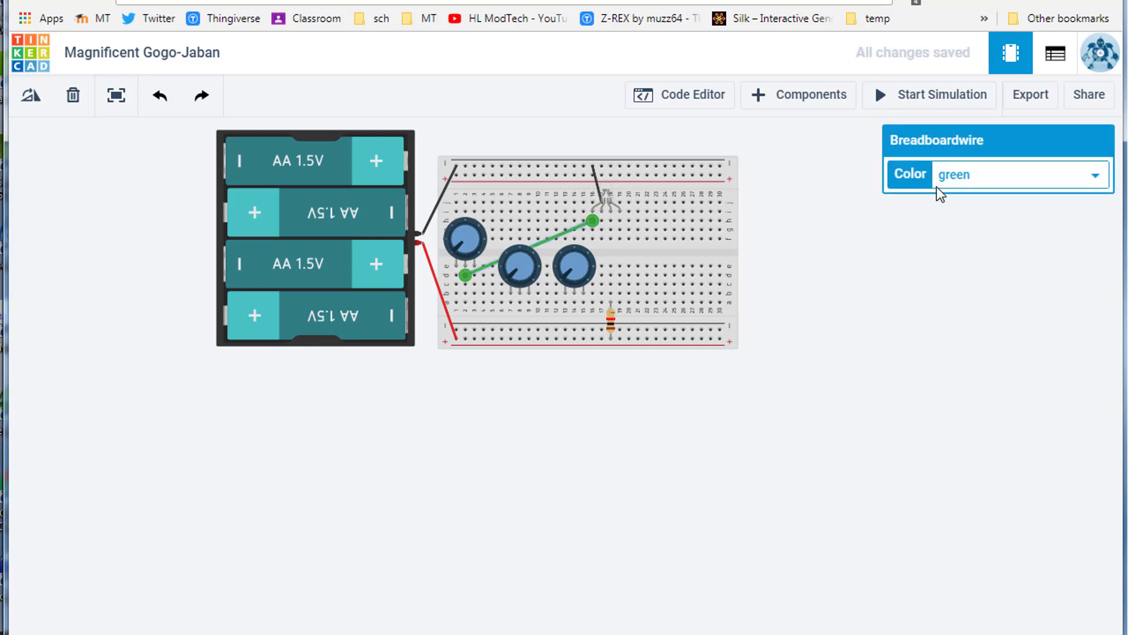
{"action": "left_click", "coordinate": [969, 173]}
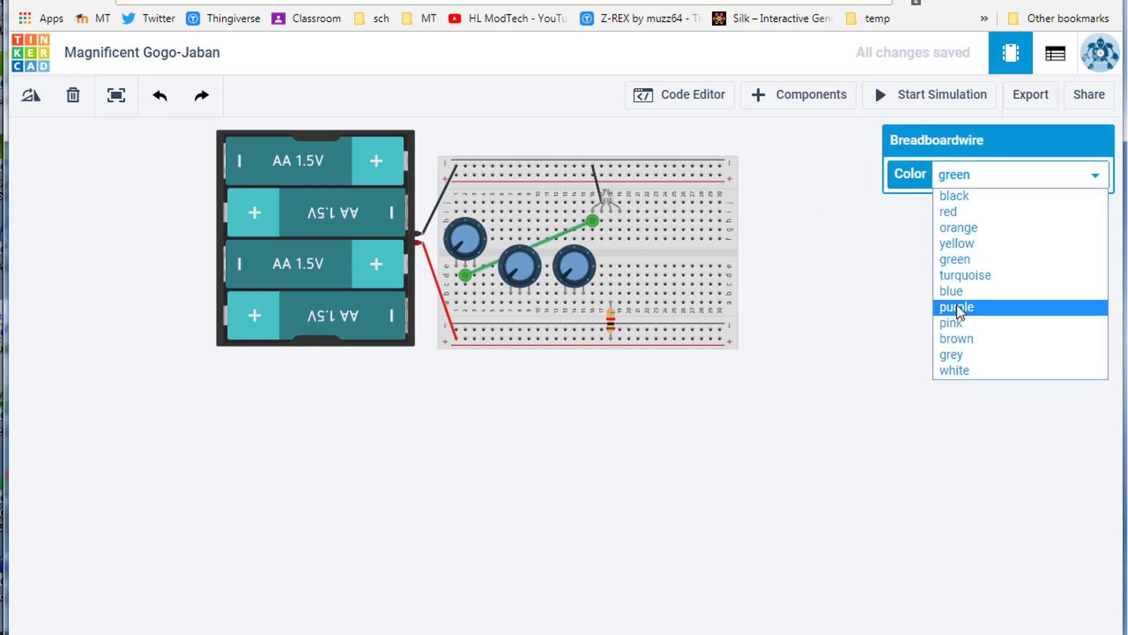
{"action": "left_click", "coordinate": [961, 210]}
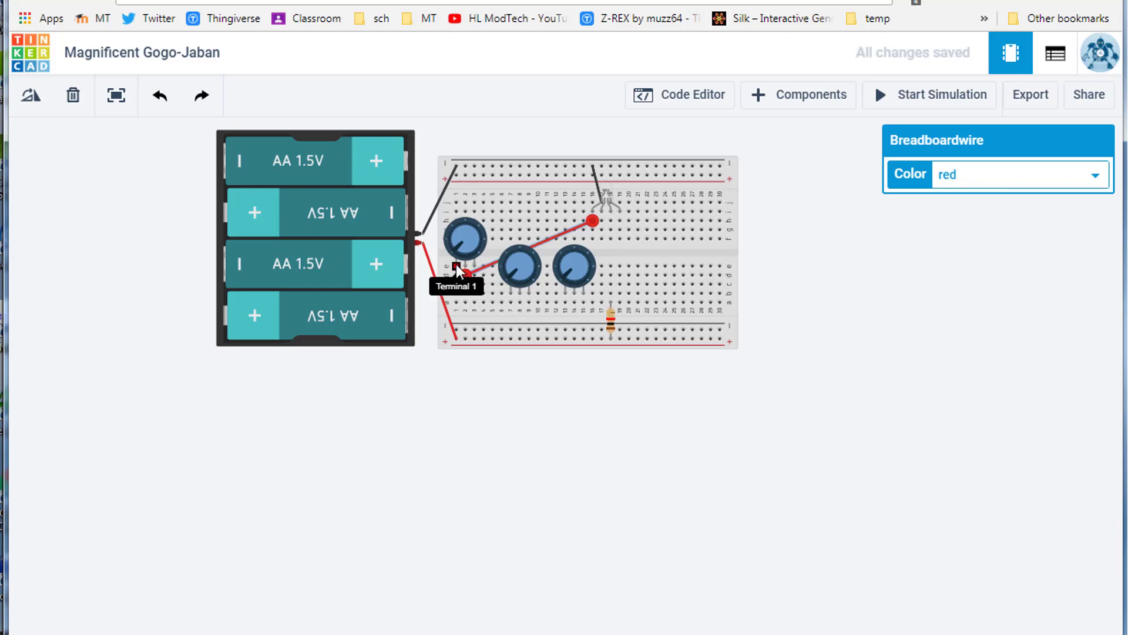
- Add a red wire from the potentiometer across to the resistor column and realign the pot
{"action": "left_click", "coordinate": [458, 304]}
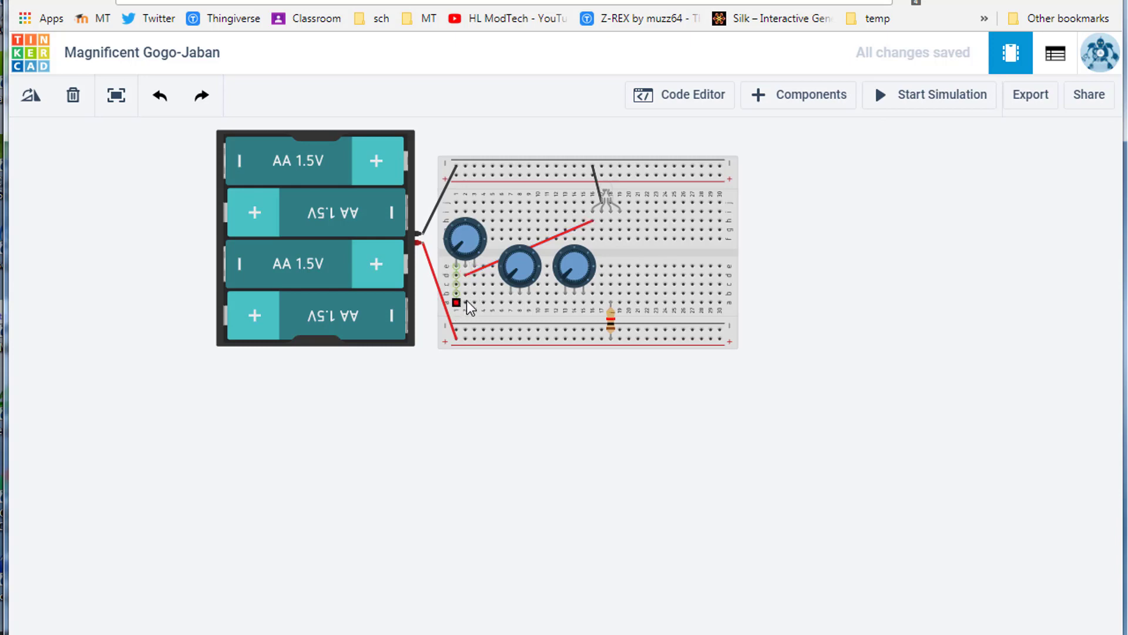
{"action": "left_click", "coordinate": [611, 294]}
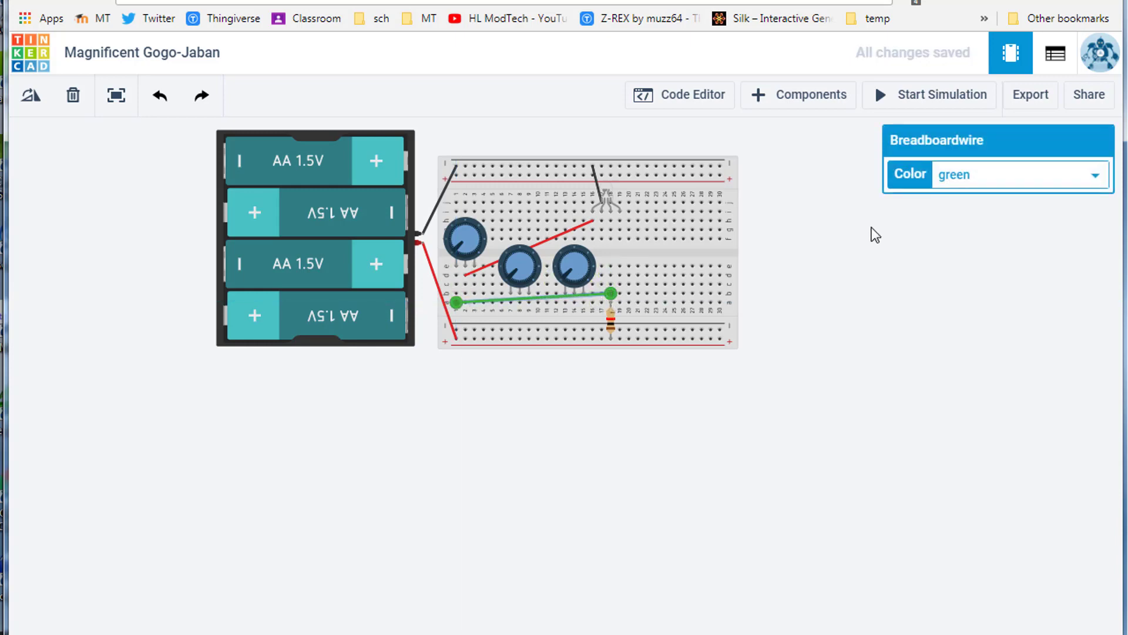
{"action": "left_click", "coordinate": [956, 180]}
{"action": "left_click", "coordinate": [952, 207]}
{"action": "left_click_drag", "start_coordinate": [465, 239], "coordinate": [470, 268]}
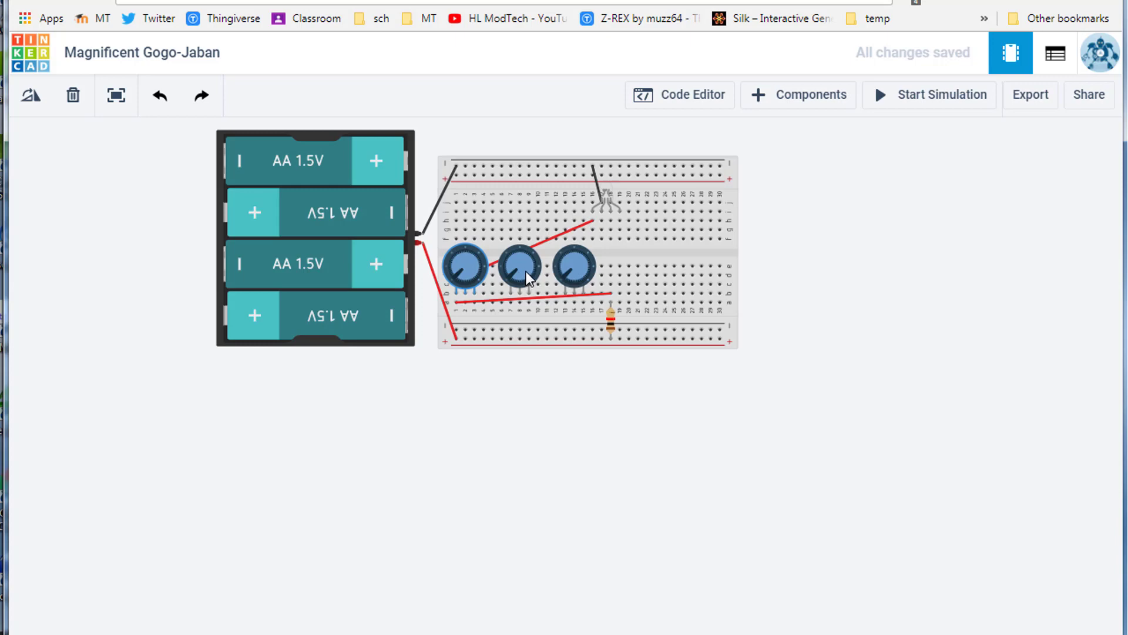
- Adjust wire endpoints around the middle potentiometer and recolour its LED wire blue
{"action": "left_click_drag", "start_coordinate": [529, 275], "coordinate": [527, 232]}
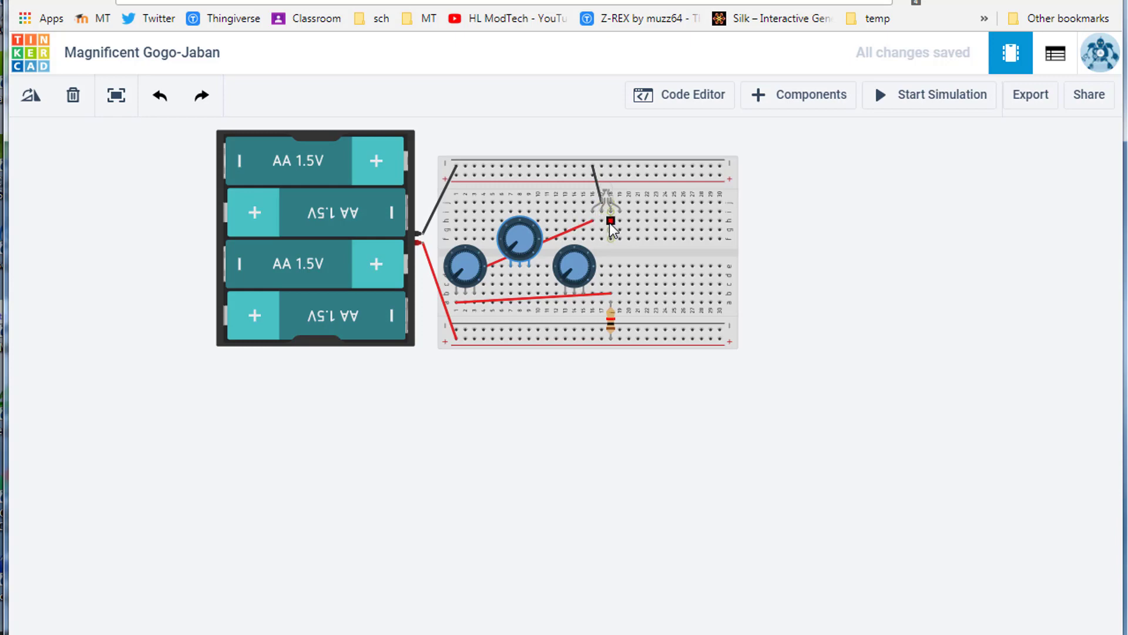
{"action": "left_click_drag", "start_coordinate": [611, 214], "coordinate": [611, 222]}
{"action": "left_click_drag", "start_coordinate": [529, 266], "coordinate": [520, 294]}
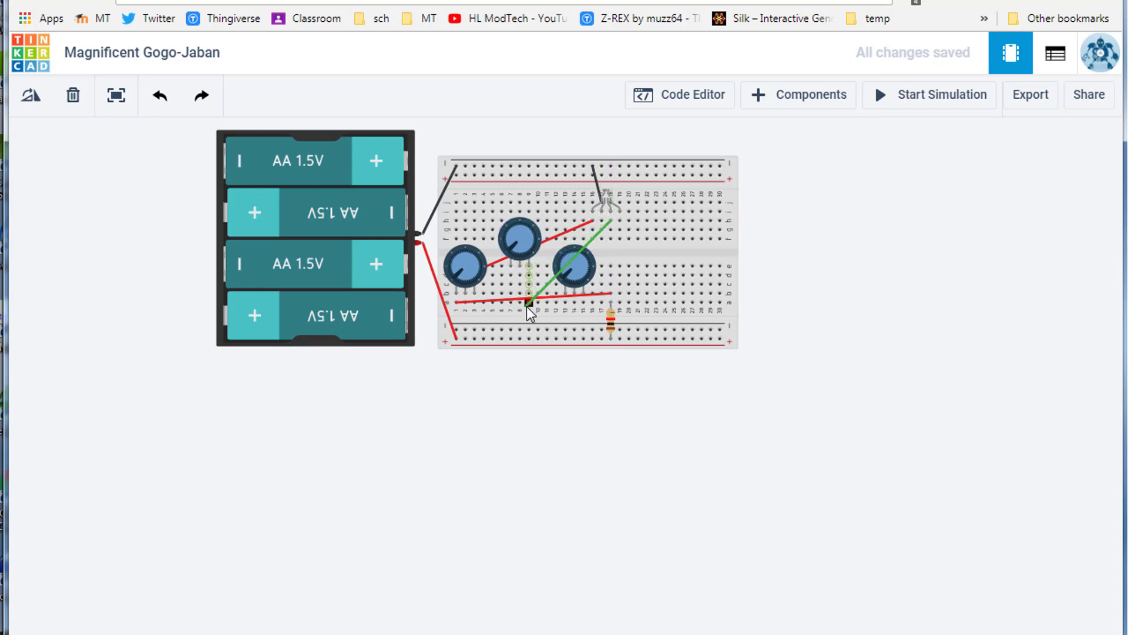
{"action": "left_click", "coordinate": [521, 295]}
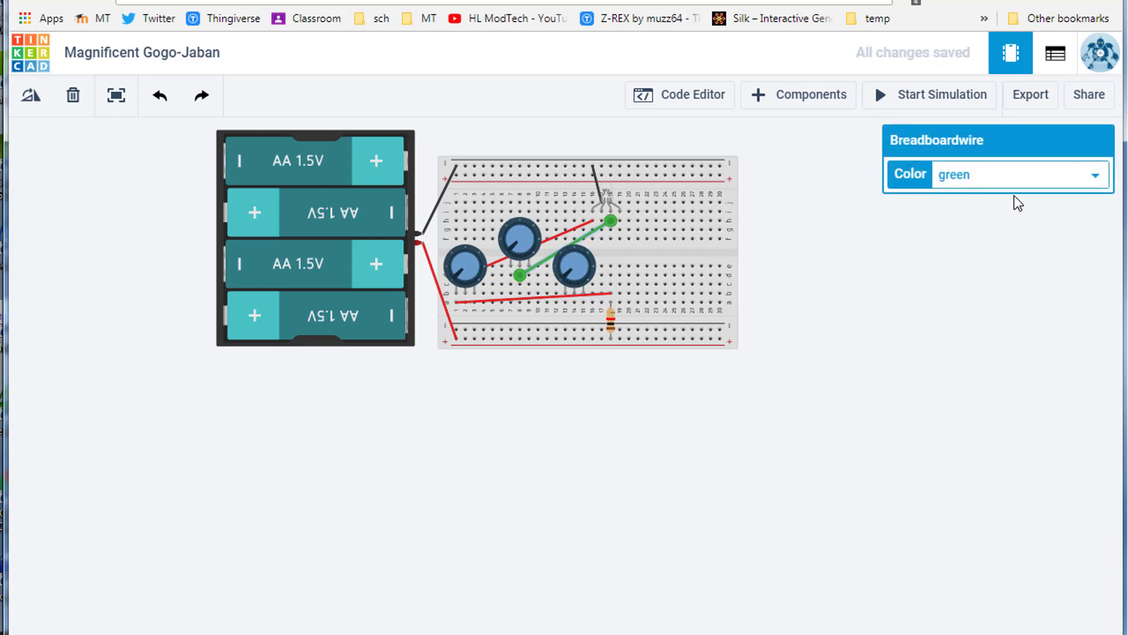
{"action": "left_click", "coordinate": [1012, 177]}
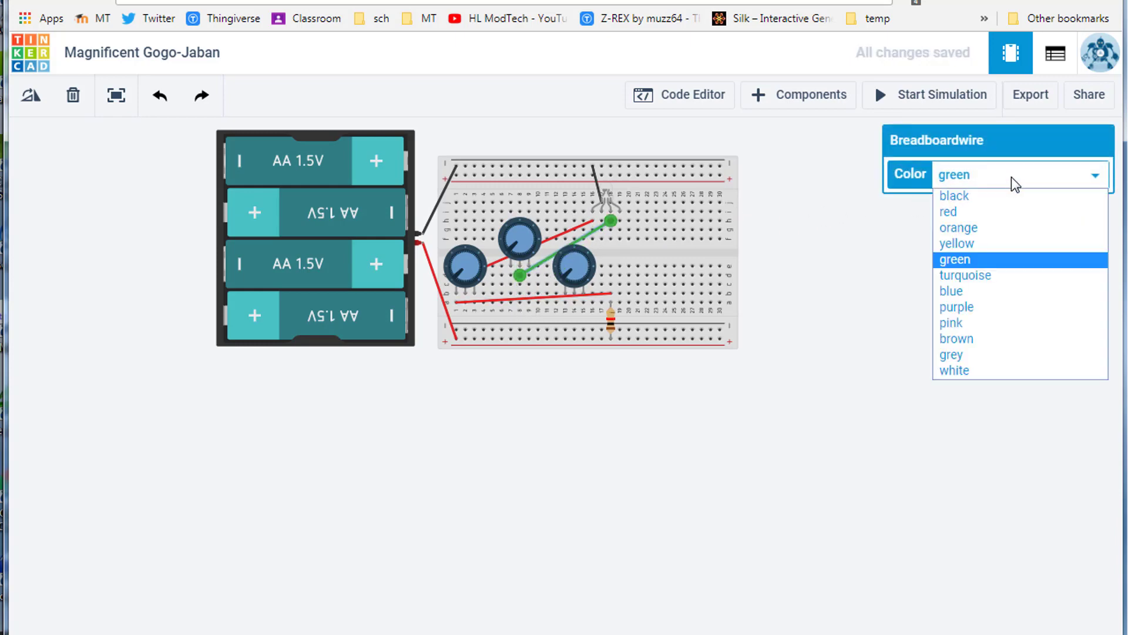
{"action": "left_click", "coordinate": [962, 293]}
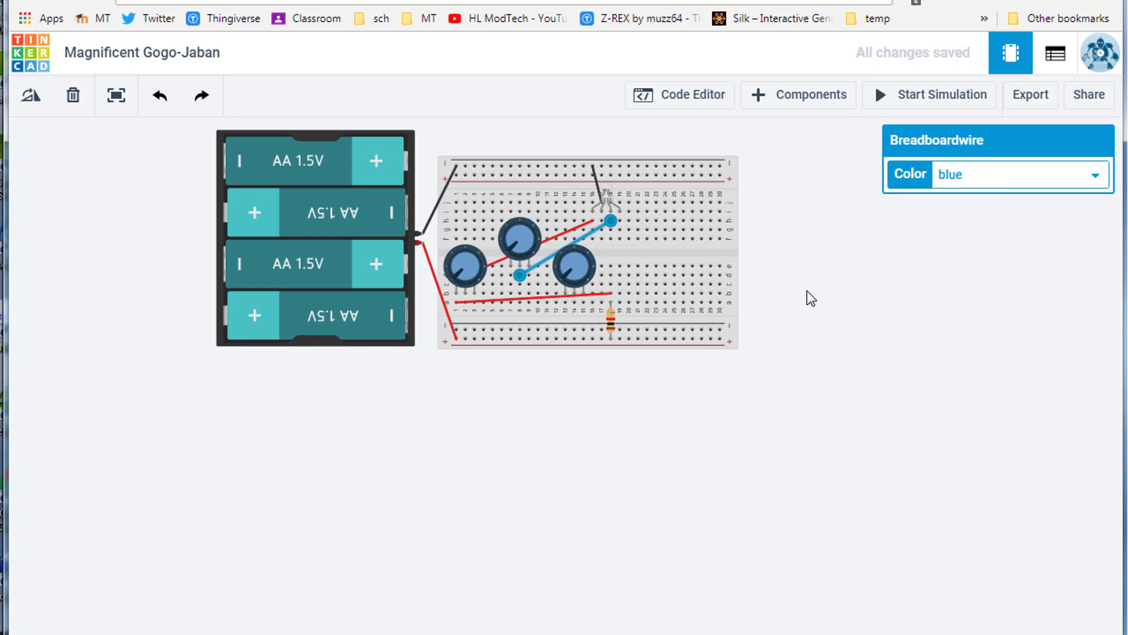
- Add a blue wire across the lower half to the resistor column and nudge the middle pot lower
{"action": "left_click", "coordinate": [513, 302]}
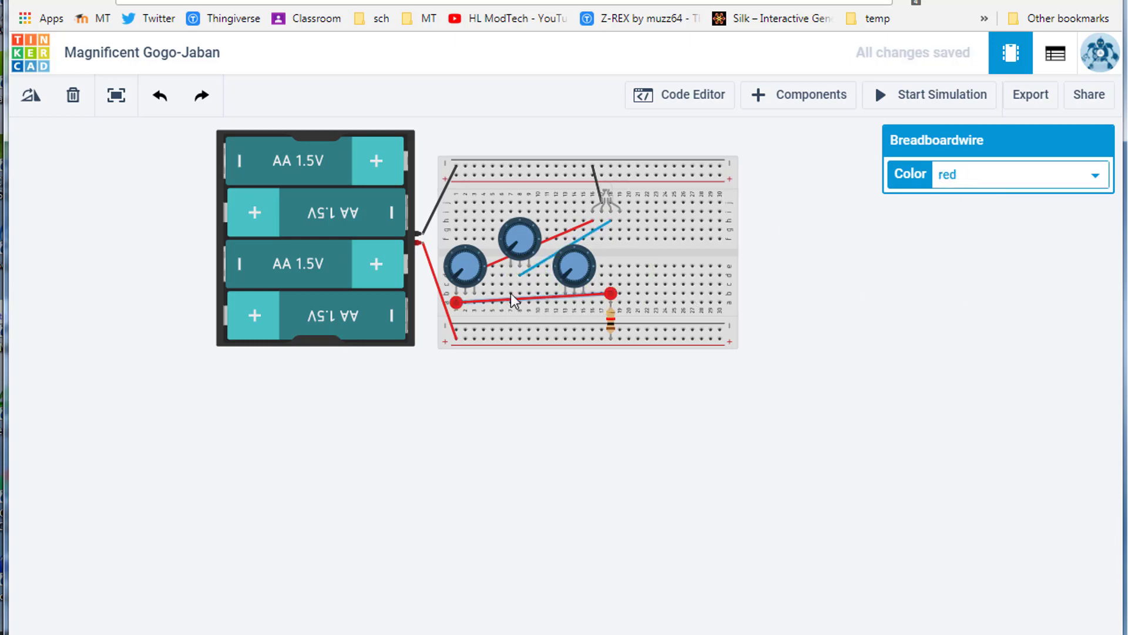
{"action": "left_click", "coordinate": [511, 292]}
{"action": "left_click", "coordinate": [609, 284]}
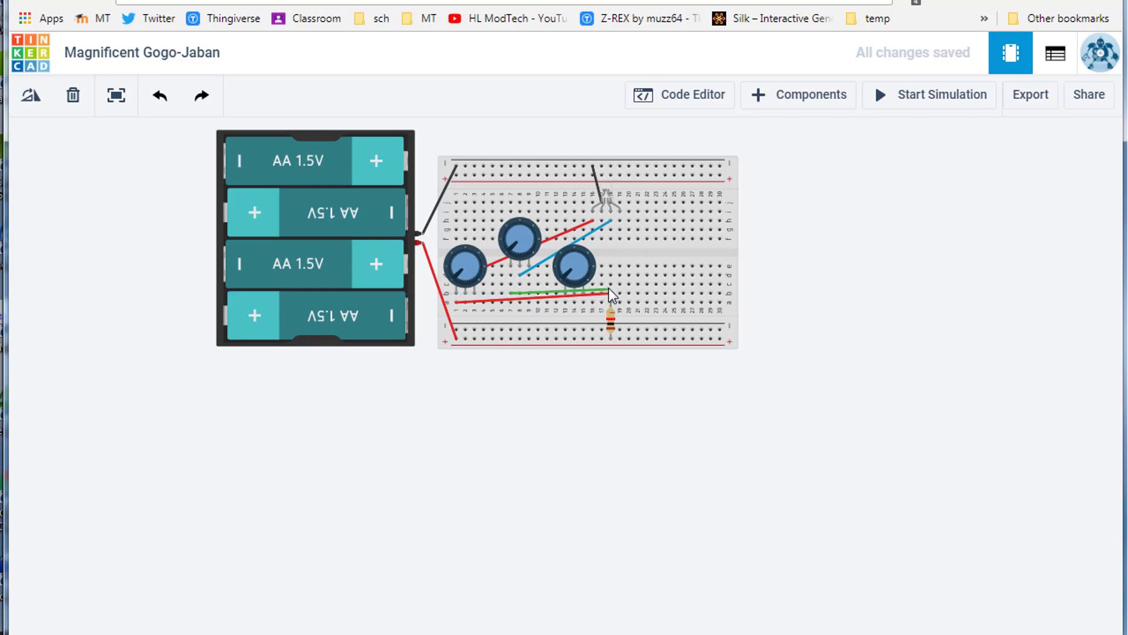
{"action": "left_click", "coordinate": [610, 287]}
{"action": "left_click", "coordinate": [1014, 174]}
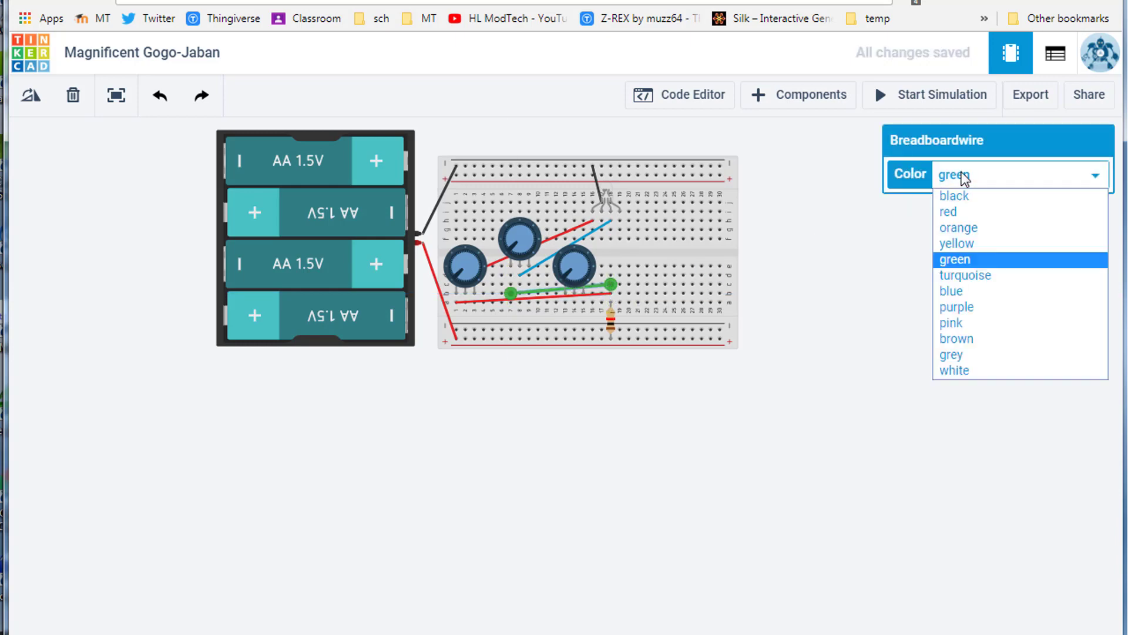
{"action": "left_click", "coordinate": [952, 290]}
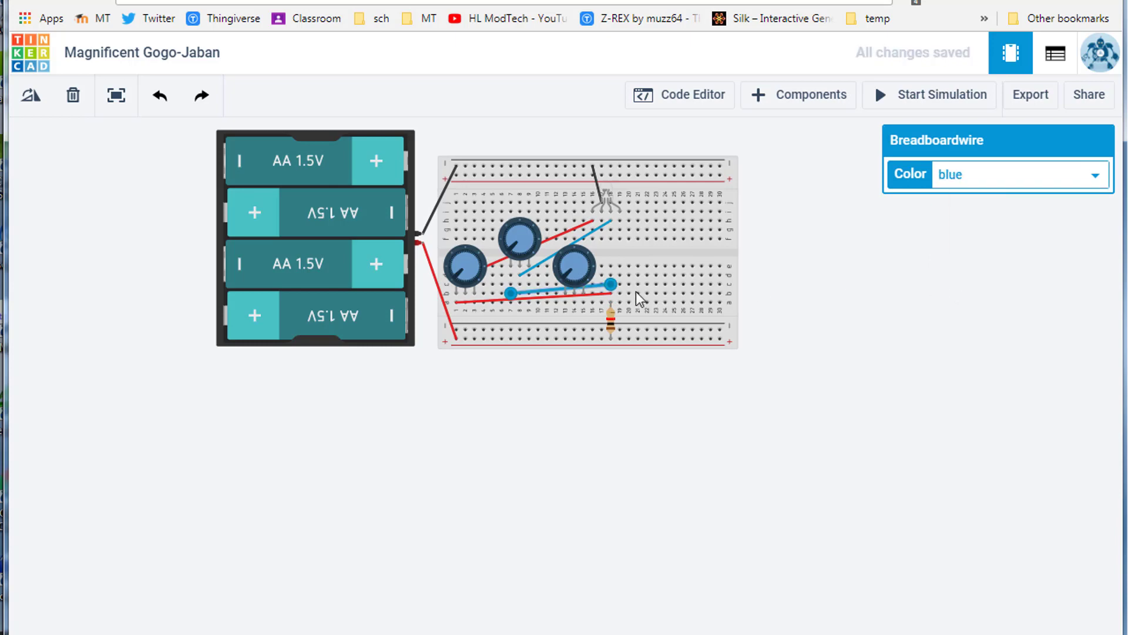
{"action": "left_click", "coordinate": [526, 239]}
{"action": "mouse_move", "coordinate": [528, 237]}
{"action": "left_mouse_down"}
{"action": "mouse_move", "coordinate": [537, 260]}
{"action": "mouse_move", "coordinate": [521, 258]}
{"action": "left_mouse_up"}
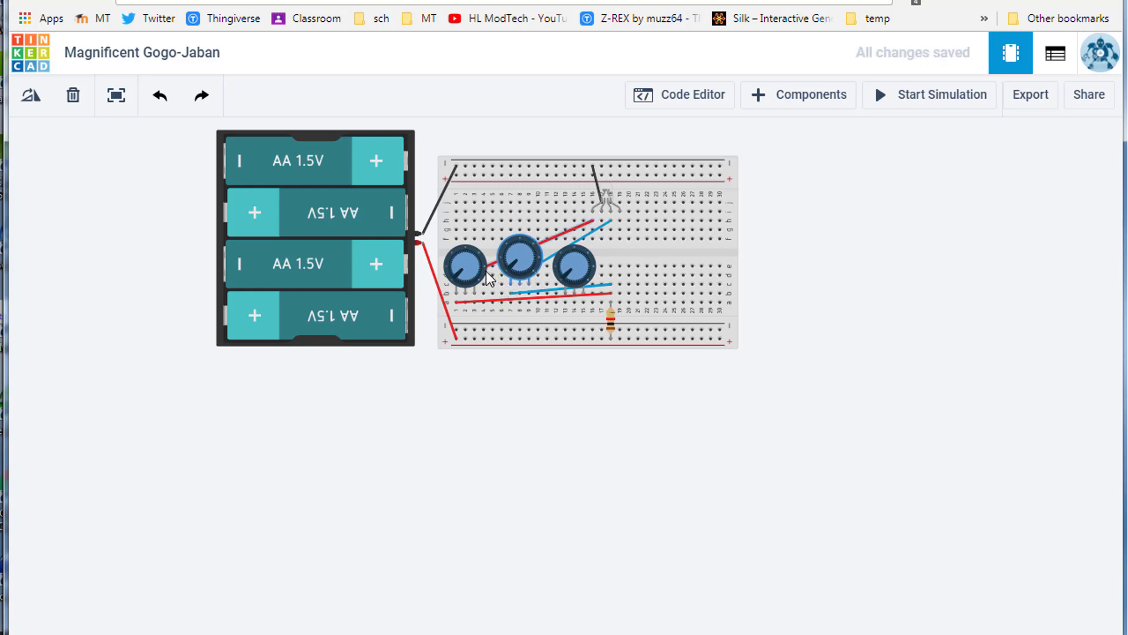
- Park the right potentiometer aside and run a green wire from the LED's last leg to its row
{"action": "left_click", "coordinate": [576, 266]}
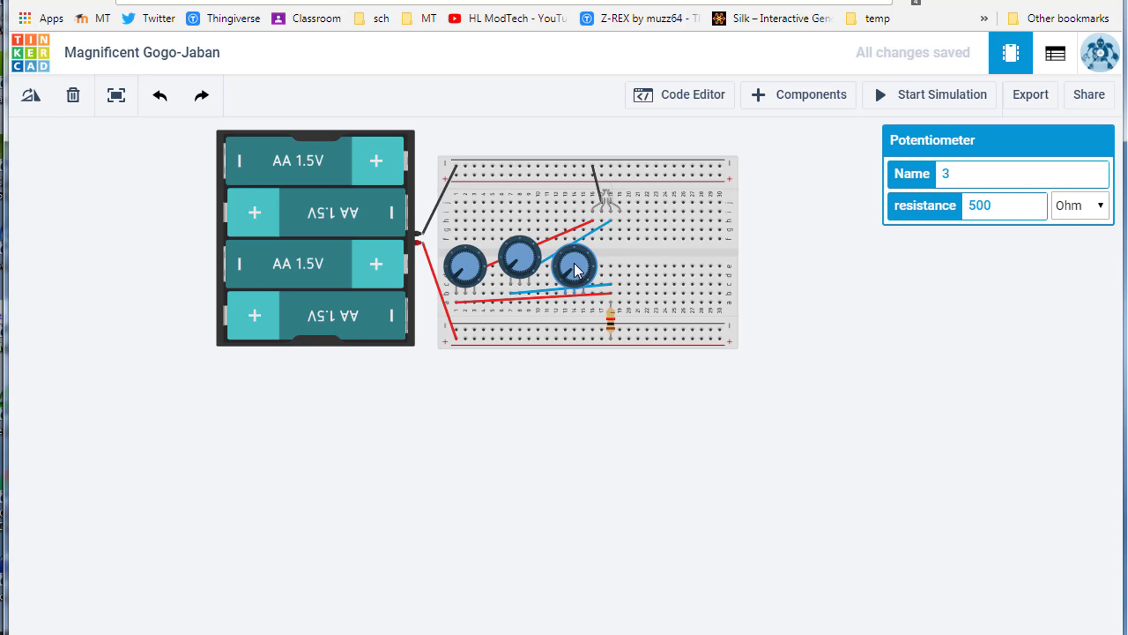
{"action": "left_click_drag", "start_coordinate": [574, 260], "coordinate": [574, 237]}
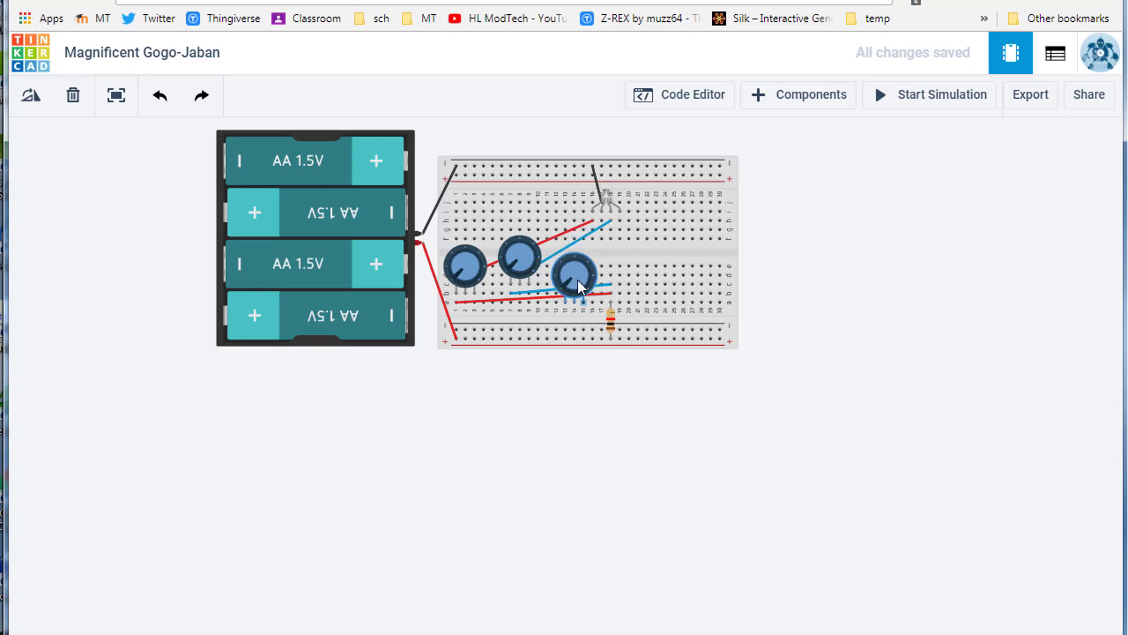
{"action": "left_click_drag", "start_coordinate": [577, 296], "coordinate": [673, 276]}
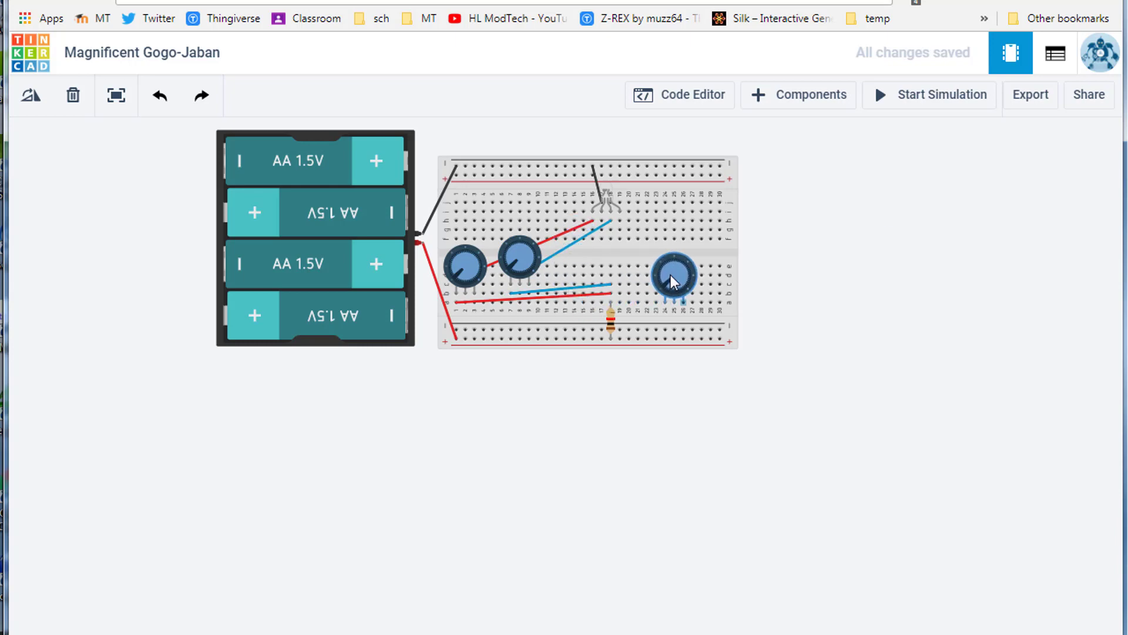
{"action": "left_click", "coordinate": [619, 223]}
{"action": "left_click", "coordinate": [593, 251]}
{"action": "left_click", "coordinate": [574, 268]}
- Return the potentiometer beside the others and add a green wire from its row to the resistor column
{"action": "left_click", "coordinate": [667, 282]}
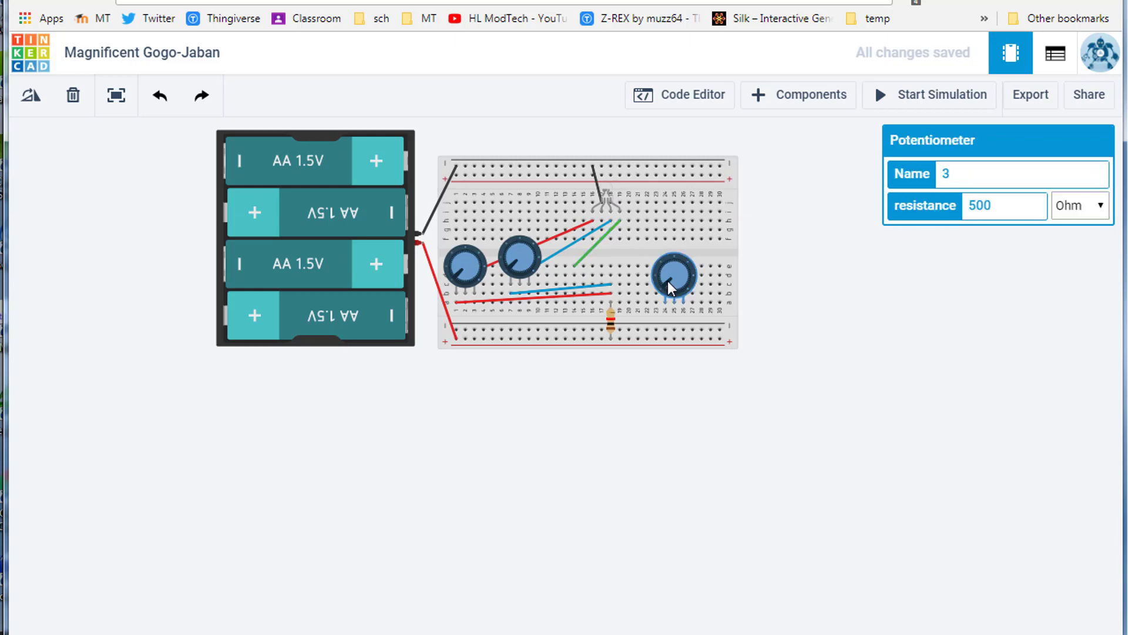
{"action": "left_click_drag", "start_coordinate": [677, 278], "coordinate": [569, 250]}
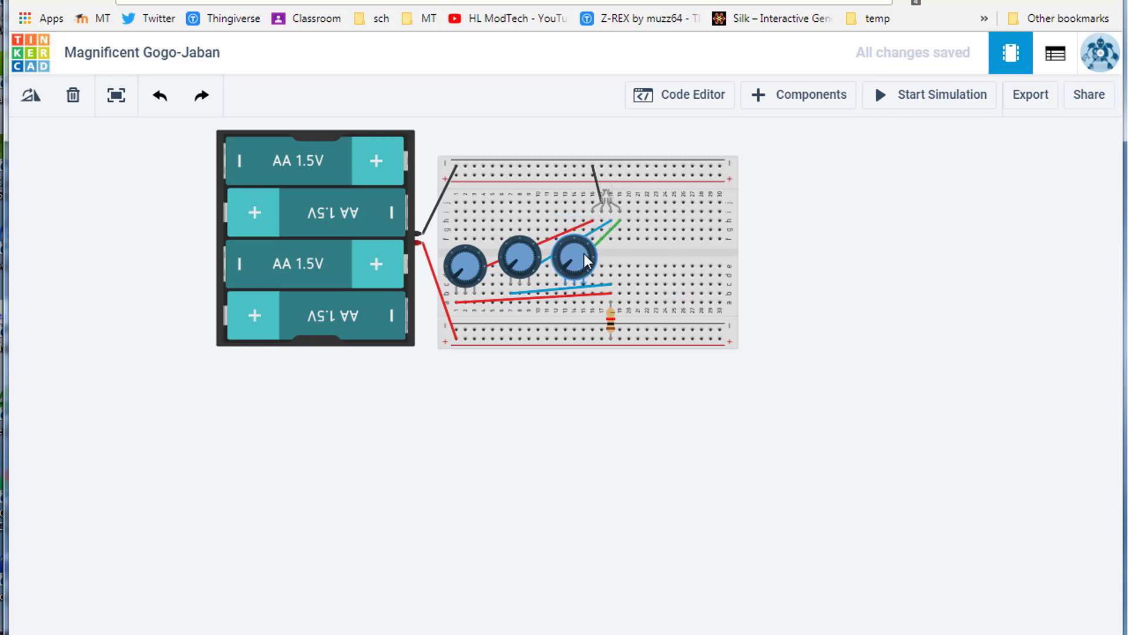
{"action": "left_click", "coordinate": [582, 256]}
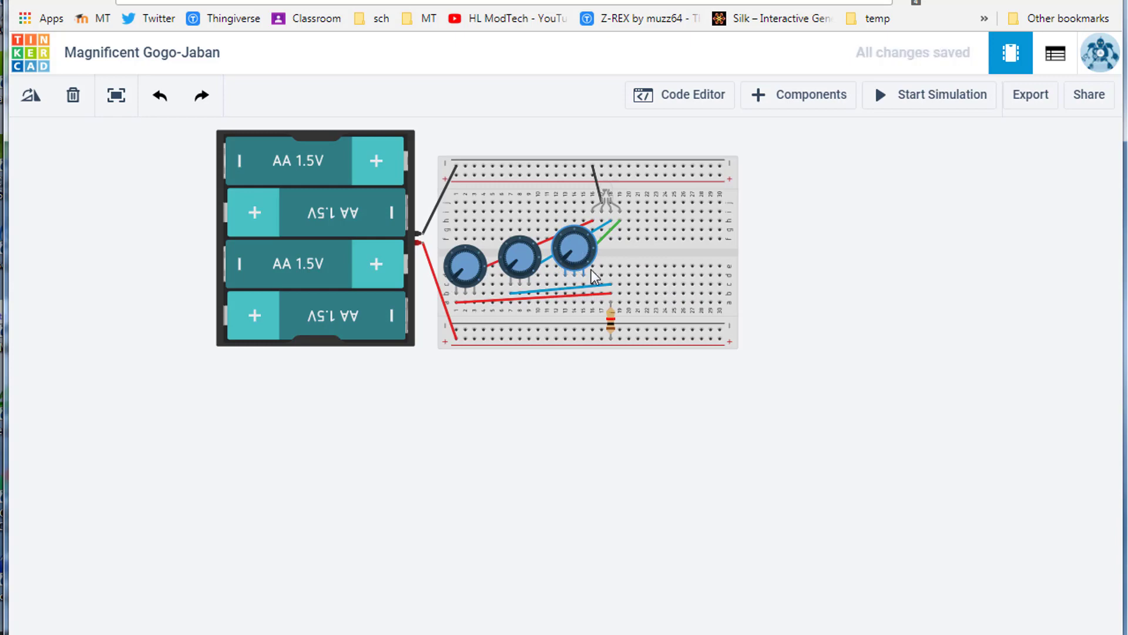
{"action": "left_click", "coordinate": [565, 288]}
{"action": "left_click", "coordinate": [612, 276]}
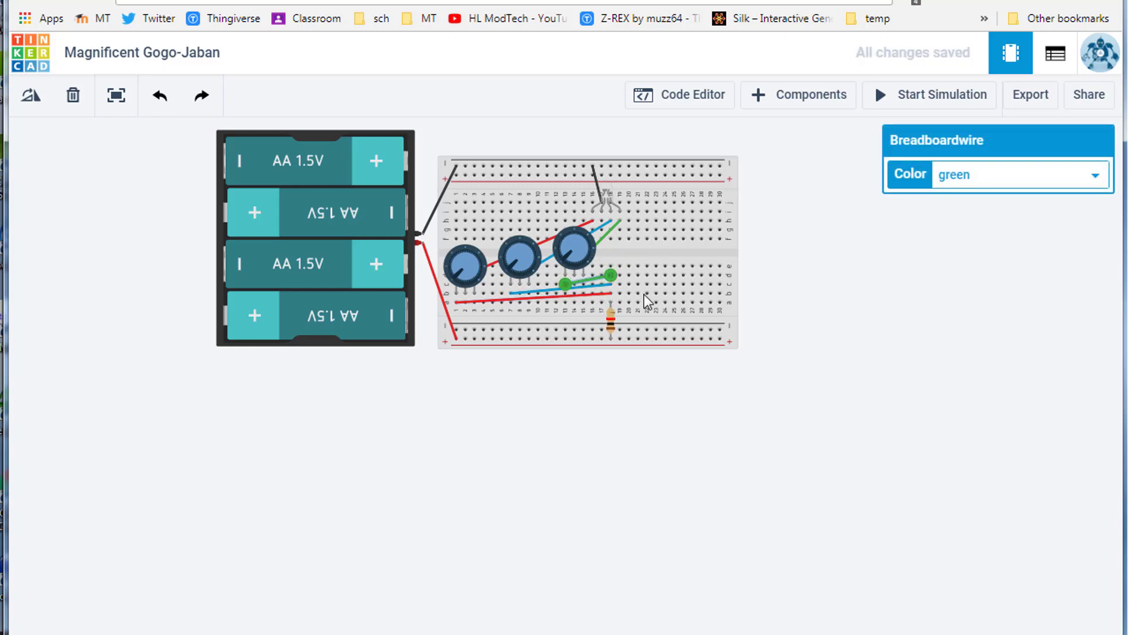
- Start the simulation and turn the left and right potentiometer knobs so the RGB LED shifts to purple
{"action": "left_click", "coordinate": [567, 307]}
{"action": "scroll", "coordinate": [567, 308], "scroll_direction": "up", "scroll_amount": 3}
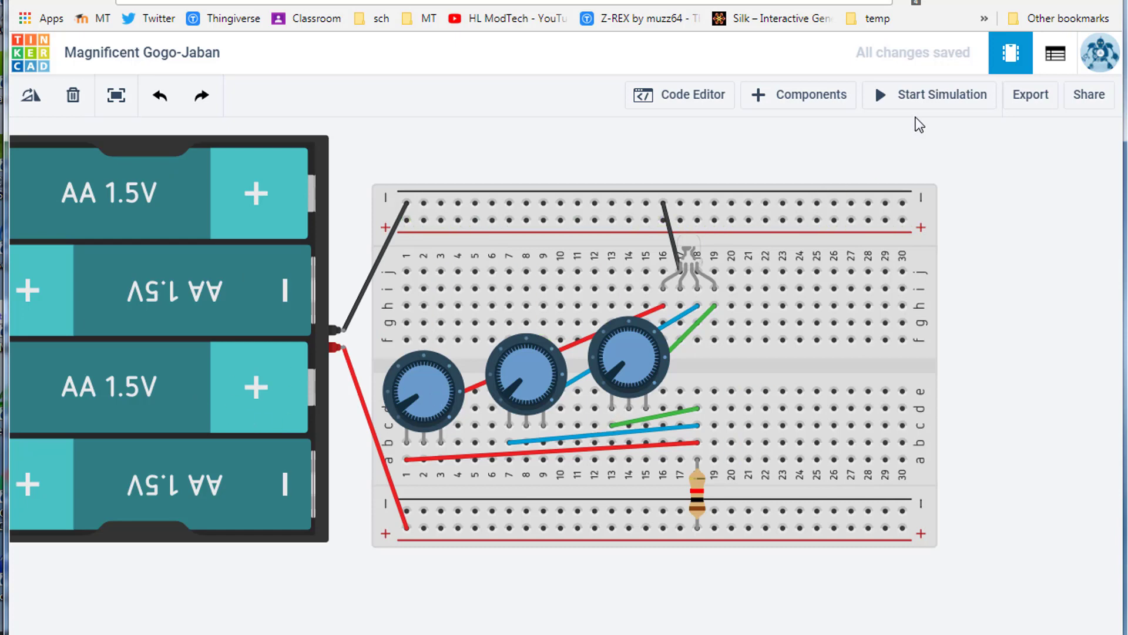
{"action": "left_click", "coordinate": [914, 97]}
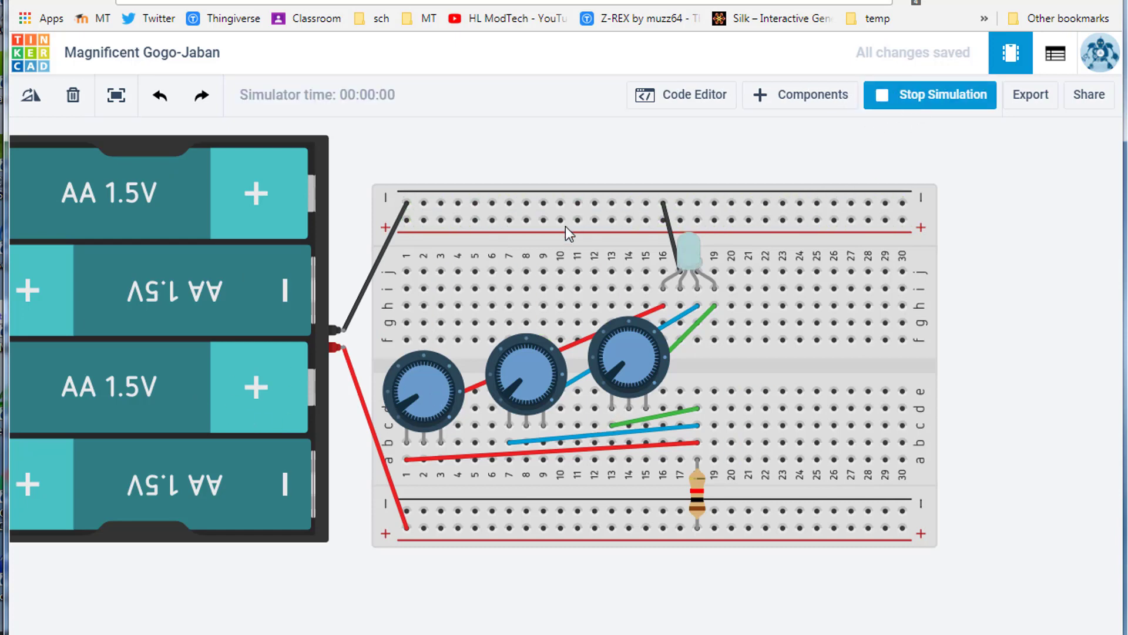
{"action": "left_click_drag", "start_coordinate": [403, 383], "coordinate": [451, 375]}
{"action": "mouse_move", "coordinate": [450, 375]}
{"action": "left_mouse_down"}
{"action": "mouse_move", "coordinate": [457, 391]}
{"action": "mouse_move", "coordinate": [499, 350]}
{"action": "left_mouse_up"}
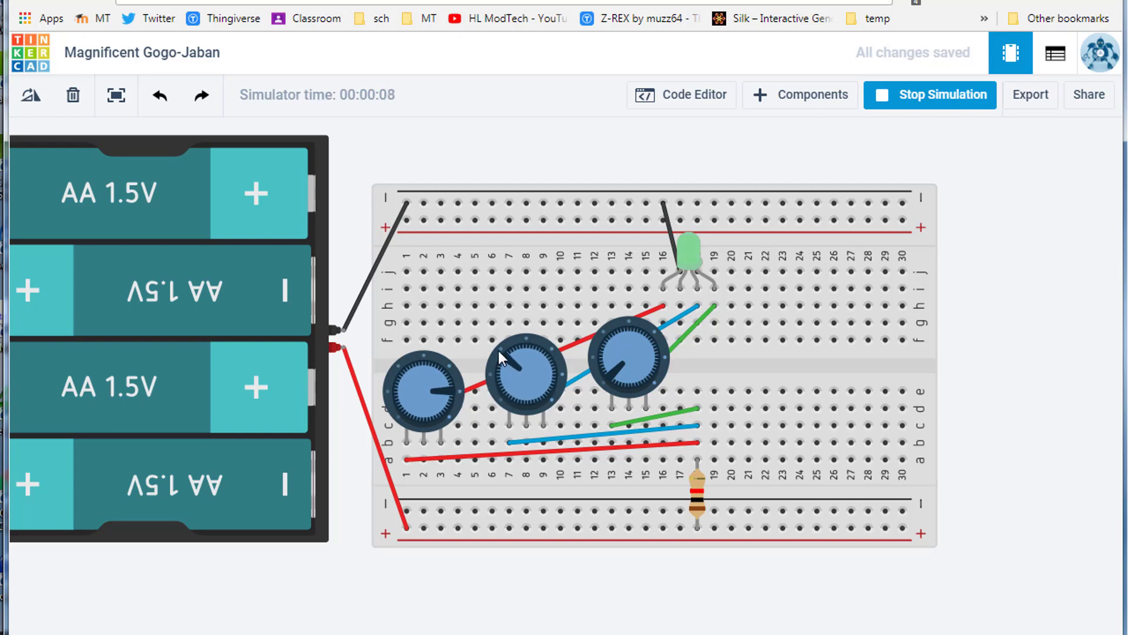
{"action": "mouse_move", "coordinate": [609, 371]}
{"action": "left_mouse_down"}
{"action": "mouse_move", "coordinate": [597, 362]}
{"action": "mouse_move", "coordinate": [657, 352]}
{"action": "left_mouse_up"}
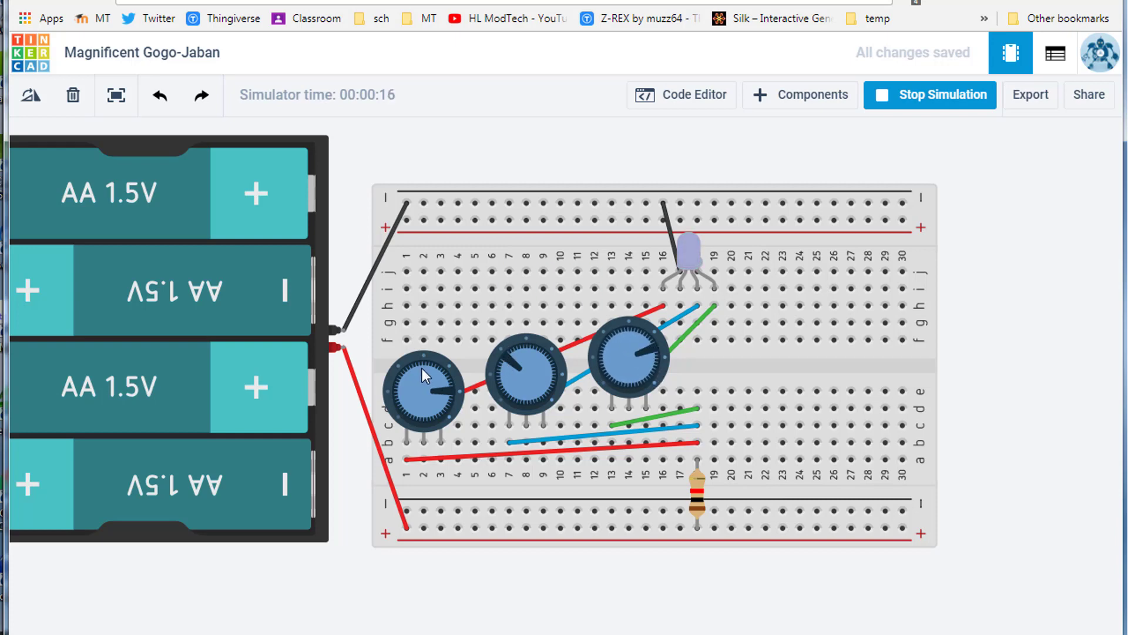
{"action": "left_click_drag", "start_coordinate": [436, 387], "coordinate": [416, 372]}
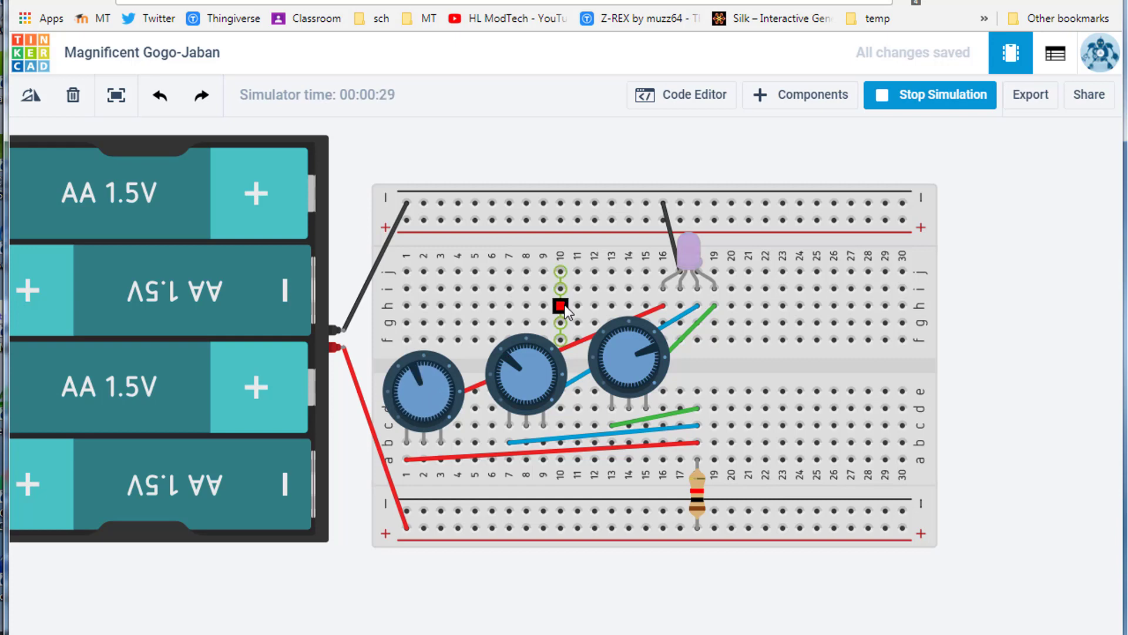